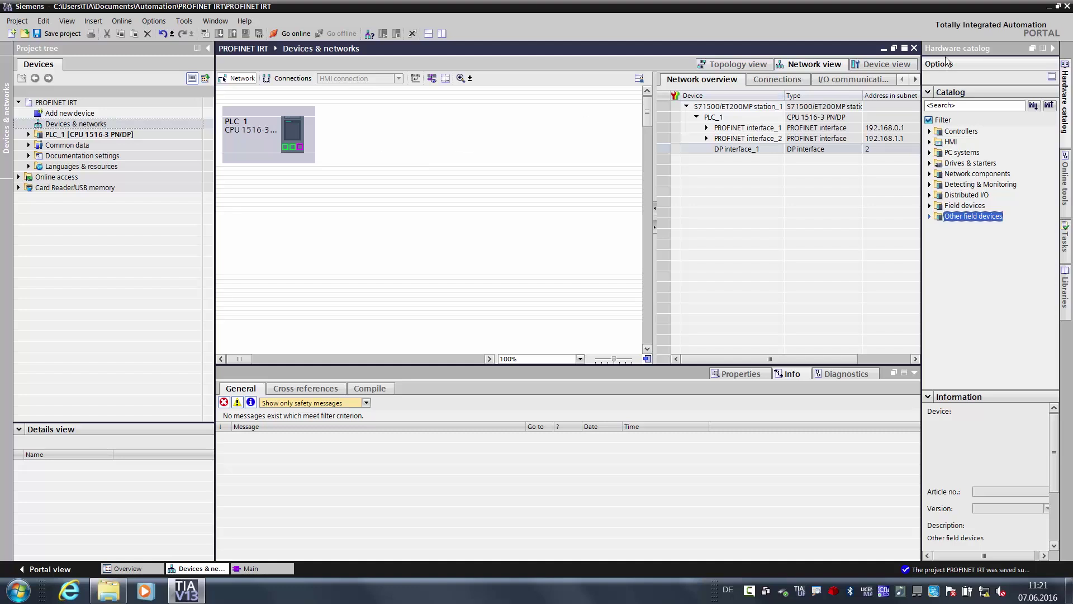
Step: Place a SINAMICS S120_IRT drive in the network view and assign it to PLC_1's PROFINET IO system
left_click(929, 216)
left_click(939, 227)
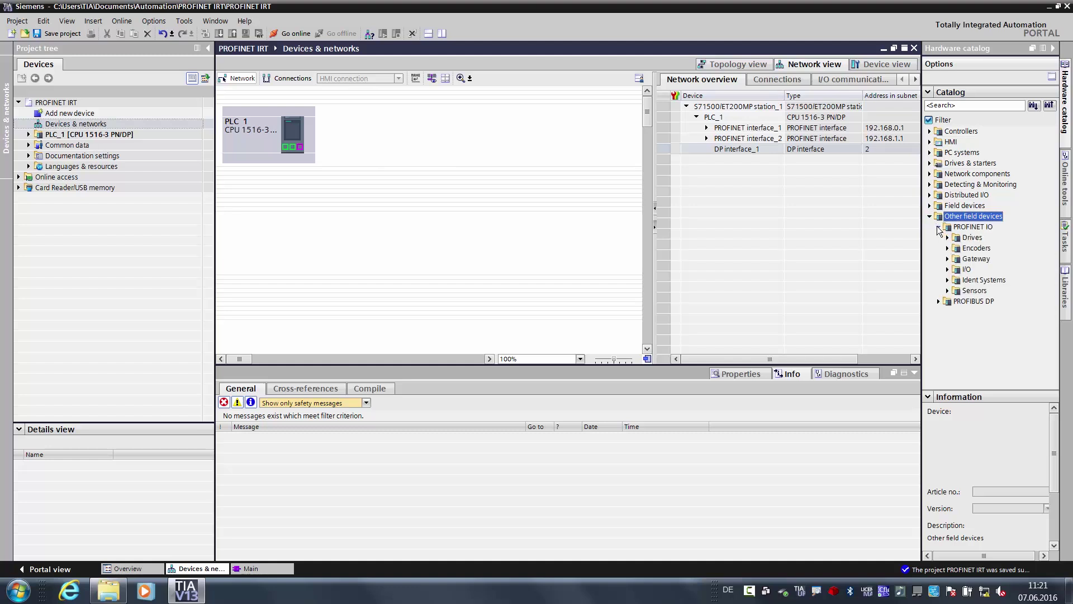
left_click(949, 238)
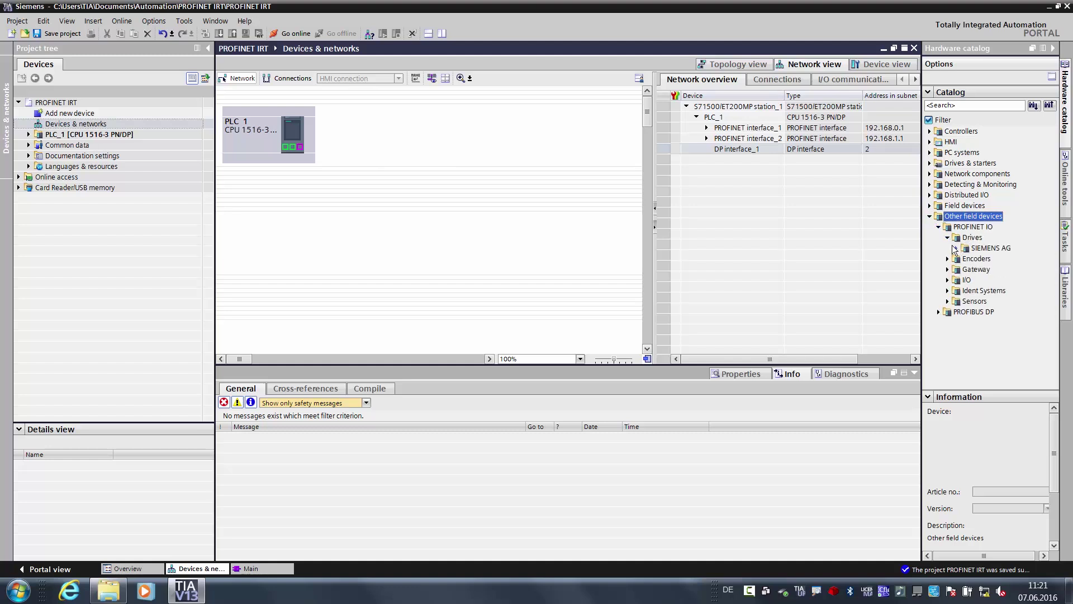
left_click(956, 248)
left_click(966, 259)
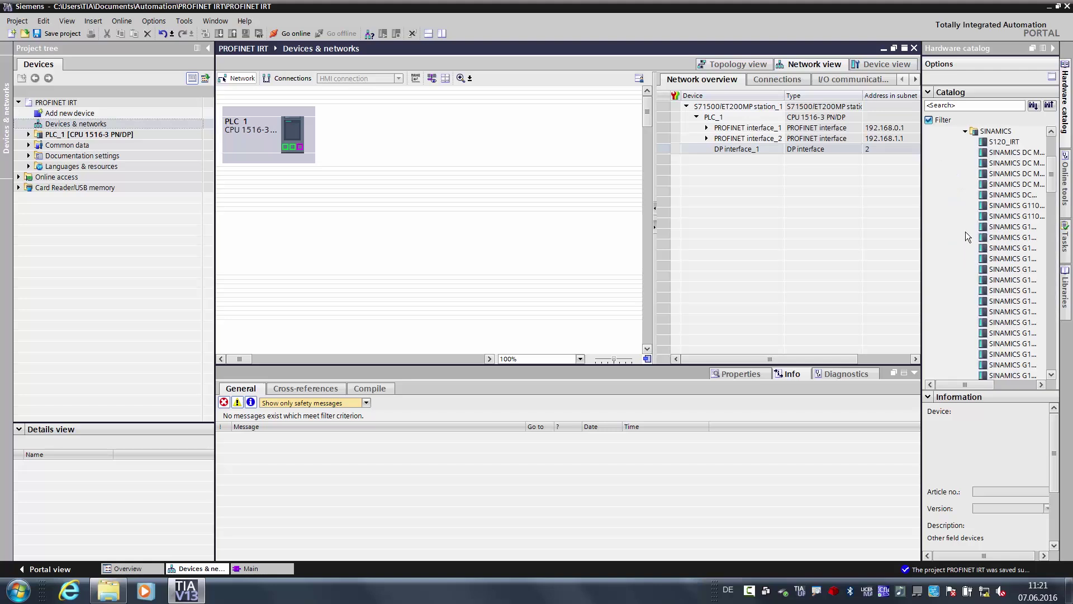
left_click(1001, 142)
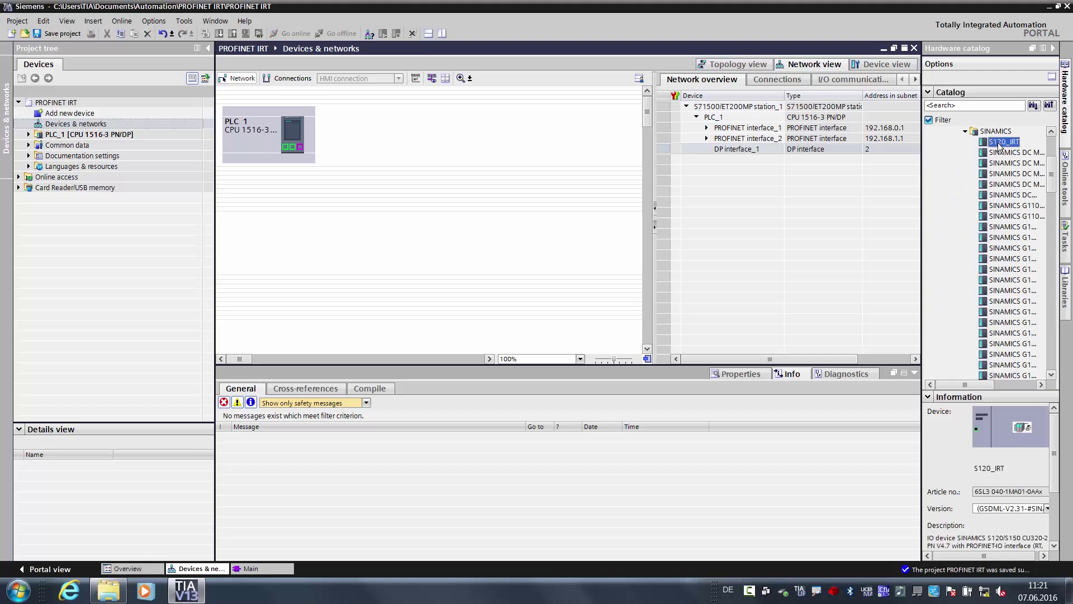
left_click_drag(456, 125, 452, 122)
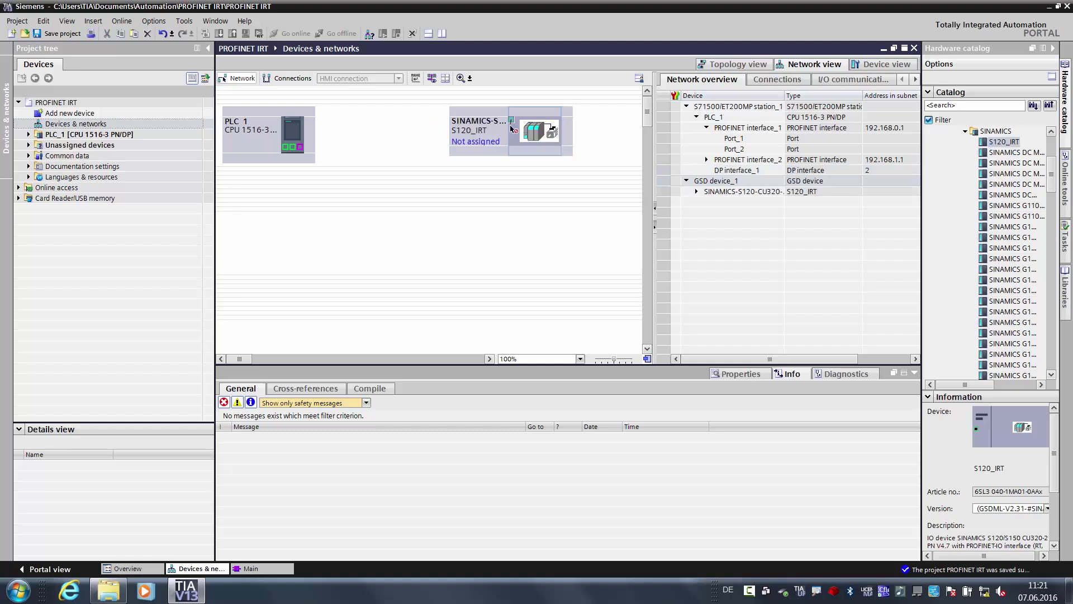
left_click_drag(330, 203, 292, 147)
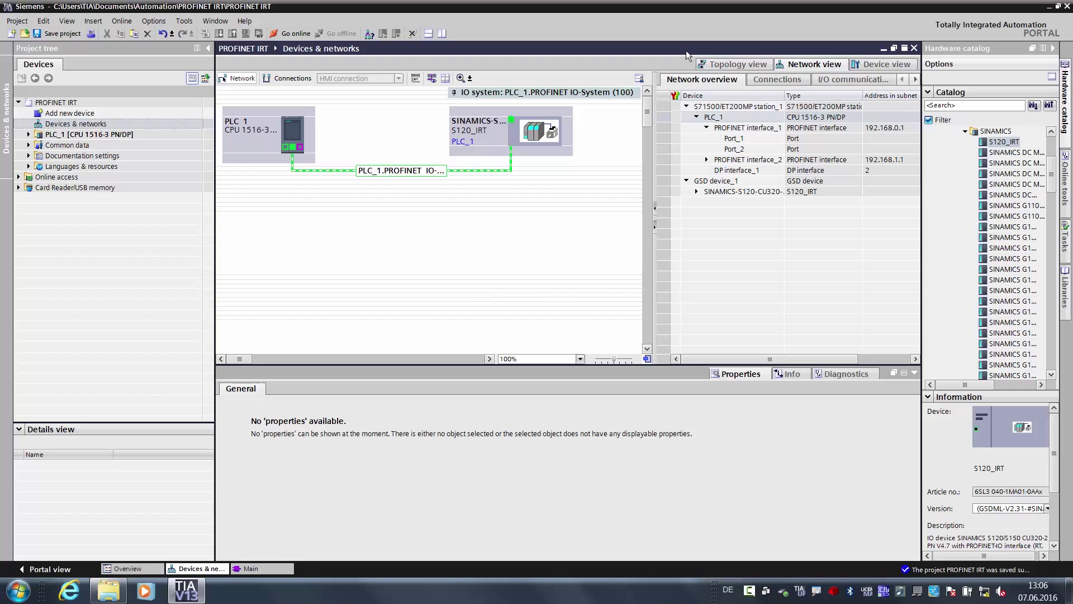
Step: In the topology view, cable PLC_1's Port_2 (X1 P2) to the S120 drive's Port 1
left_click(712, 66)
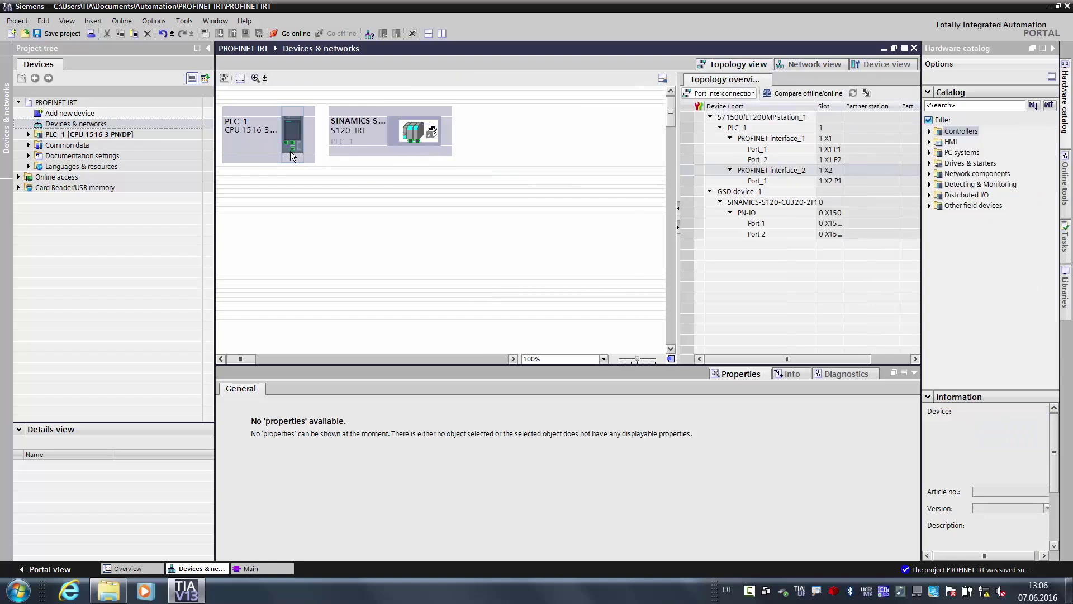
left_click_drag(291, 148, 412, 146)
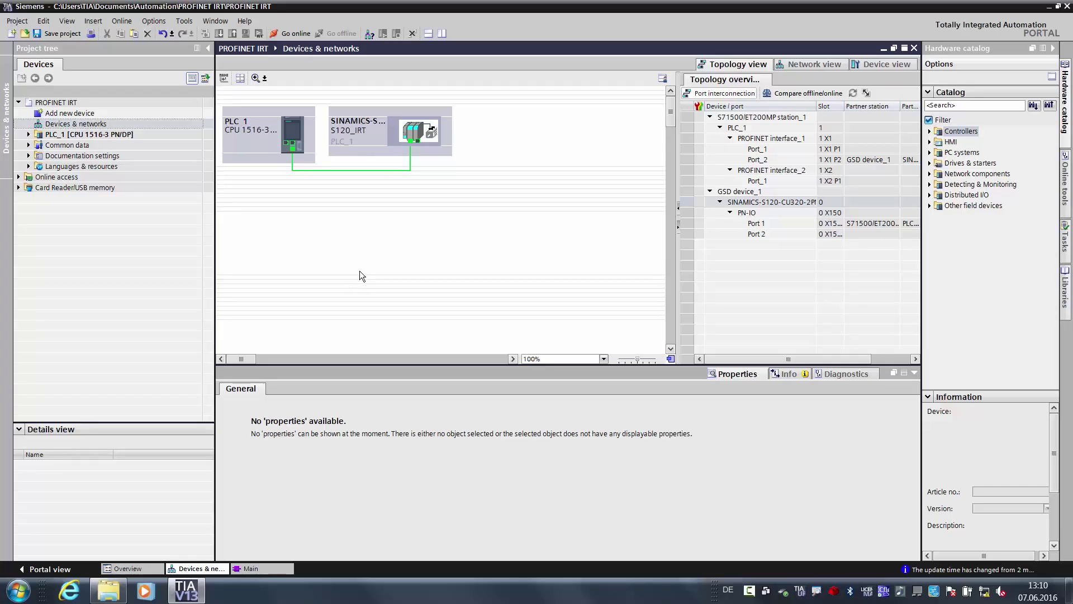
Step: Set PLC_1's PROFINET interface X1 real-time synchronization role to Sync master
left_click(295, 135)
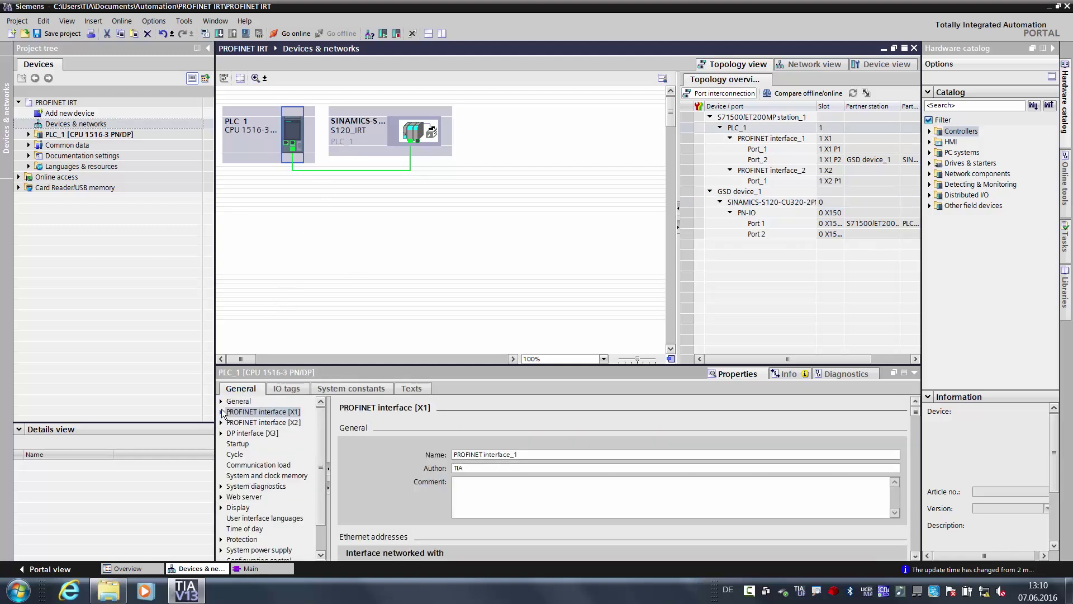
left_click(223, 412)
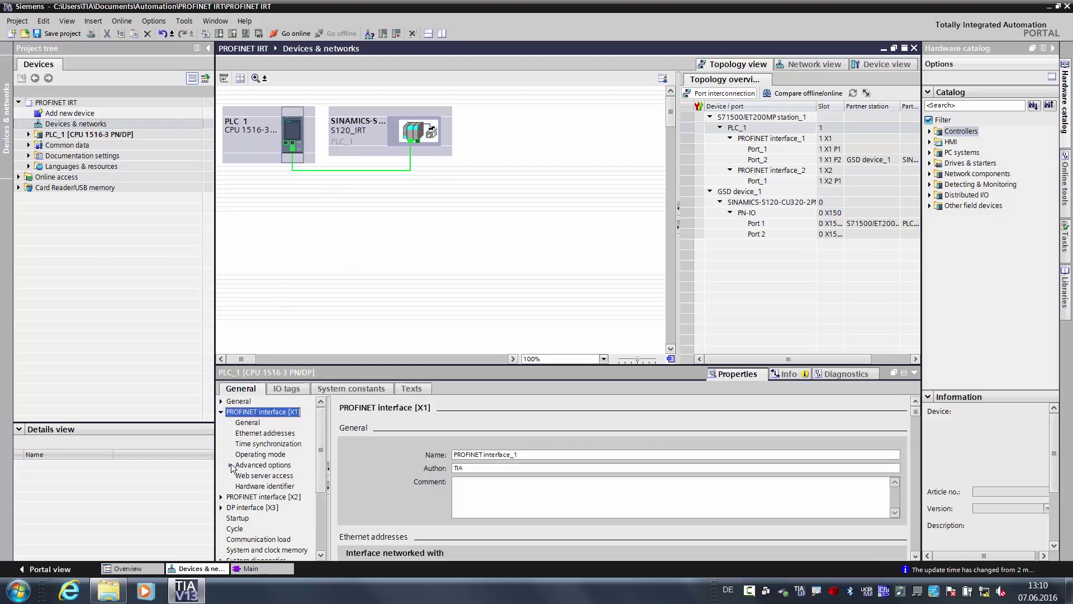
left_click(230, 465)
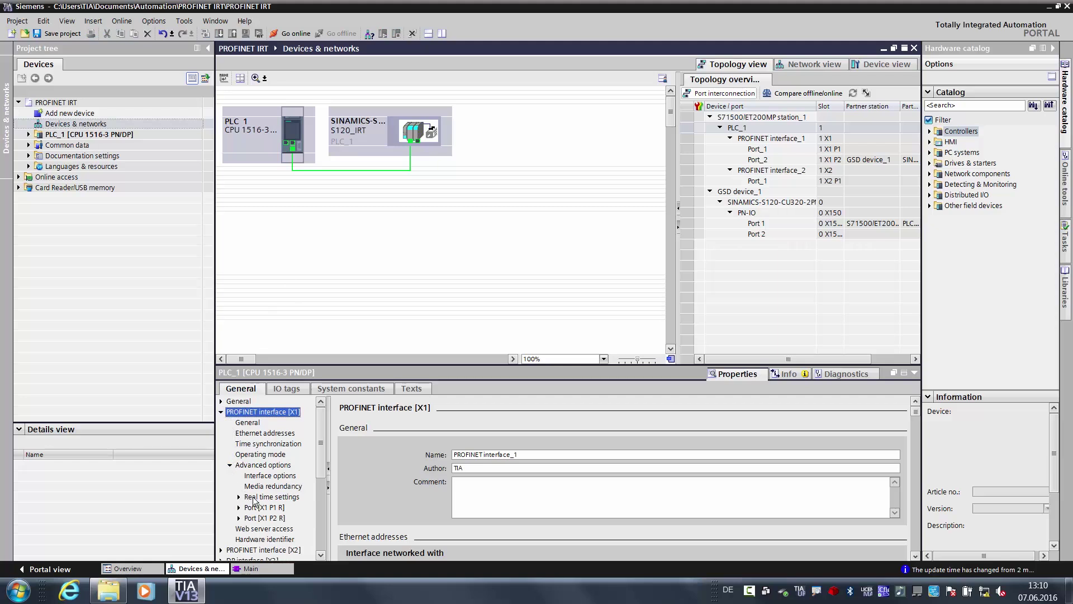
left_click(271, 497)
left_click(895, 519)
left_click(466, 538)
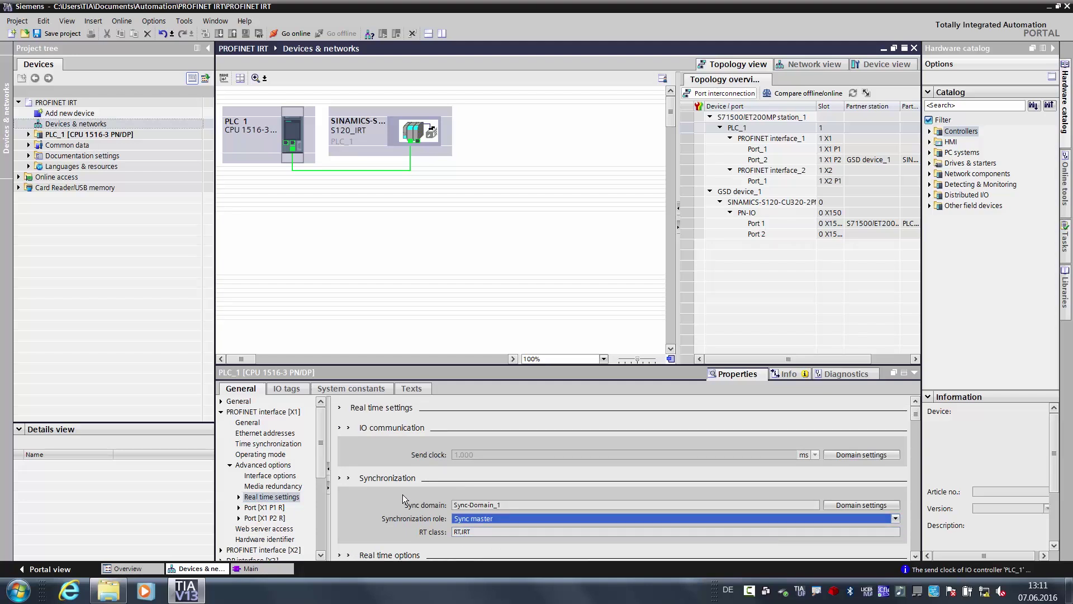
Step: Enable isochronous mode in the SINAMICS drive's PROFINET interface X1 advanced options
left_click(407, 133)
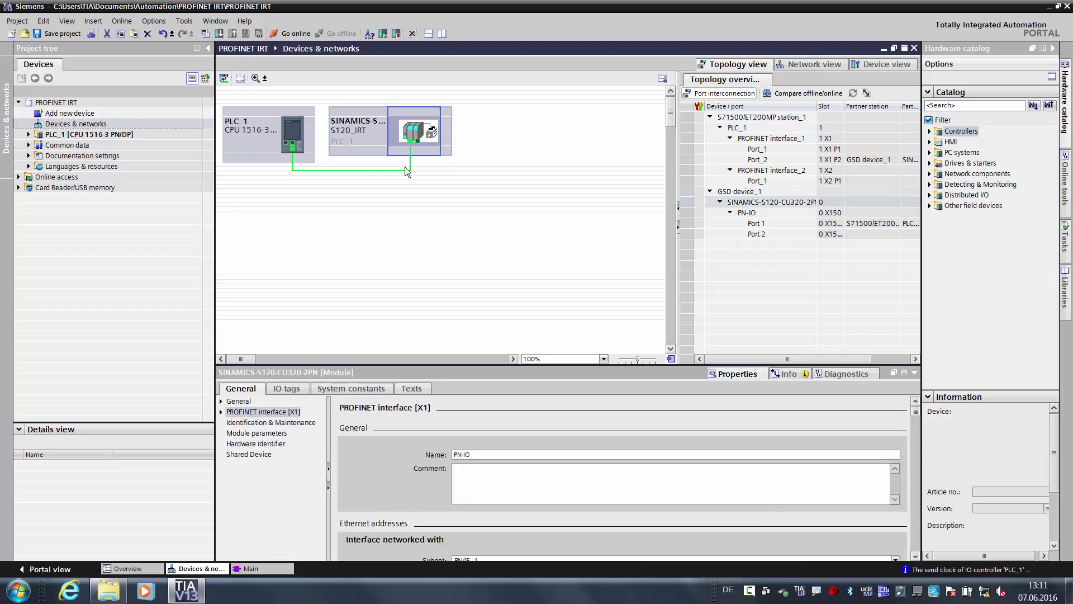
left_click(221, 412)
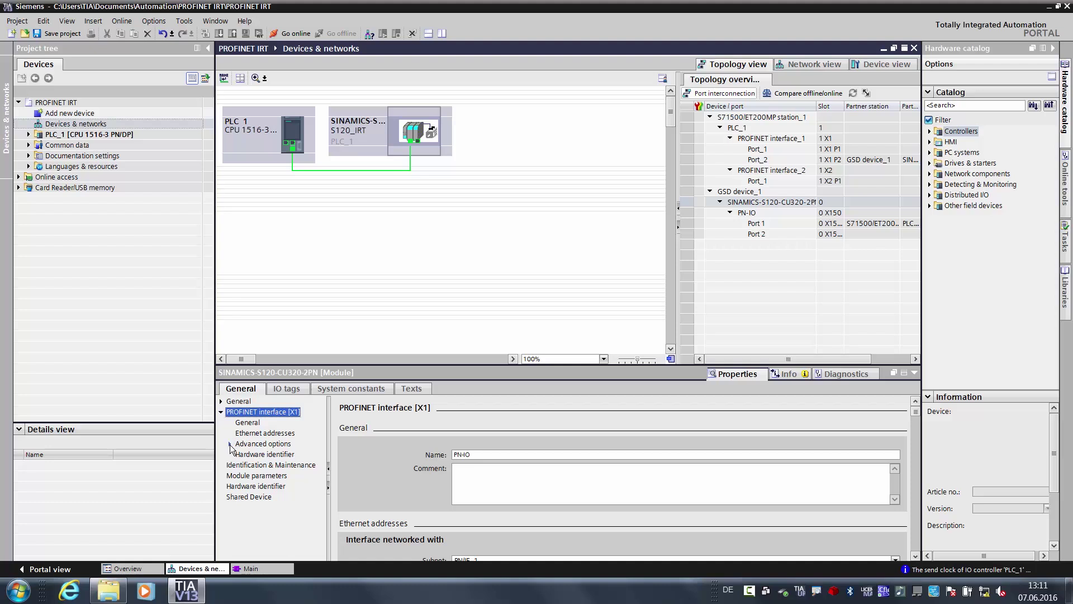
left_click(229, 444)
left_click(262, 476)
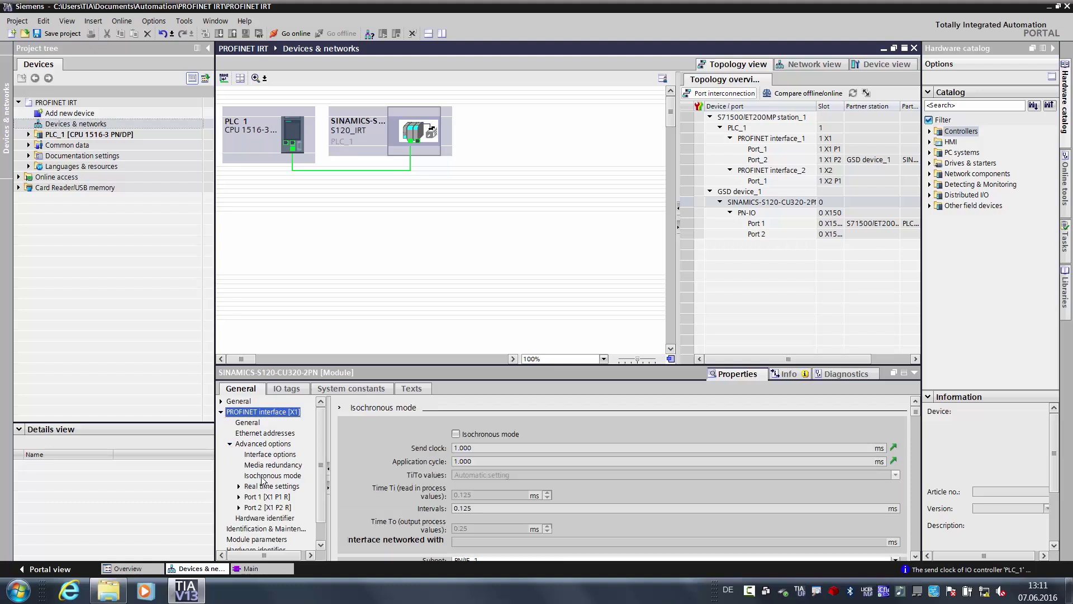
left_click(456, 434)
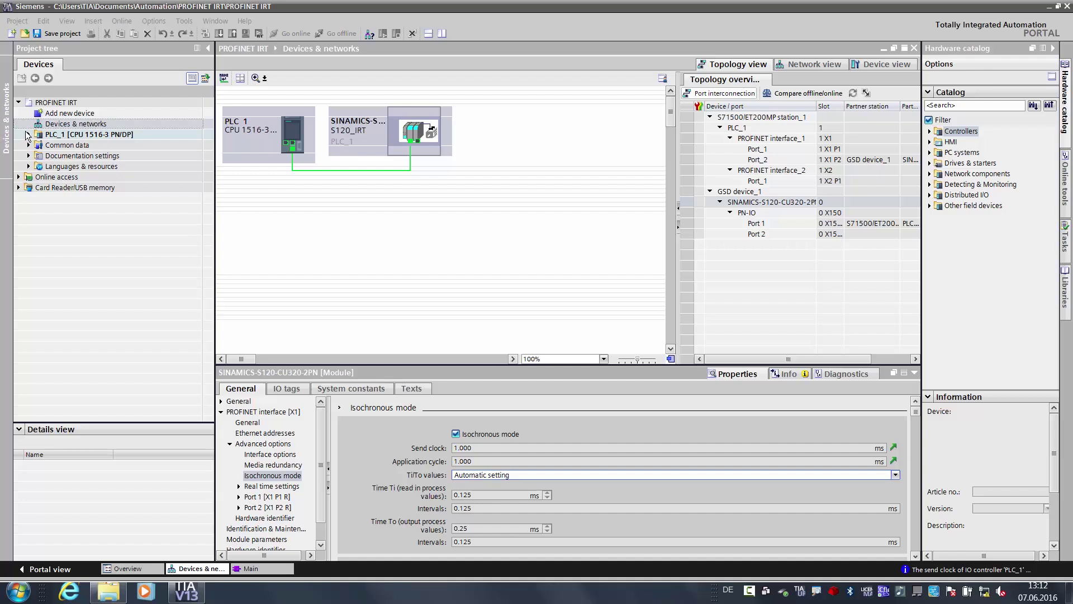
Step: Add a new technology object under PLC_1 and choose TO_PositioningAxis, named PositioningAxis_1
left_click(27, 134)
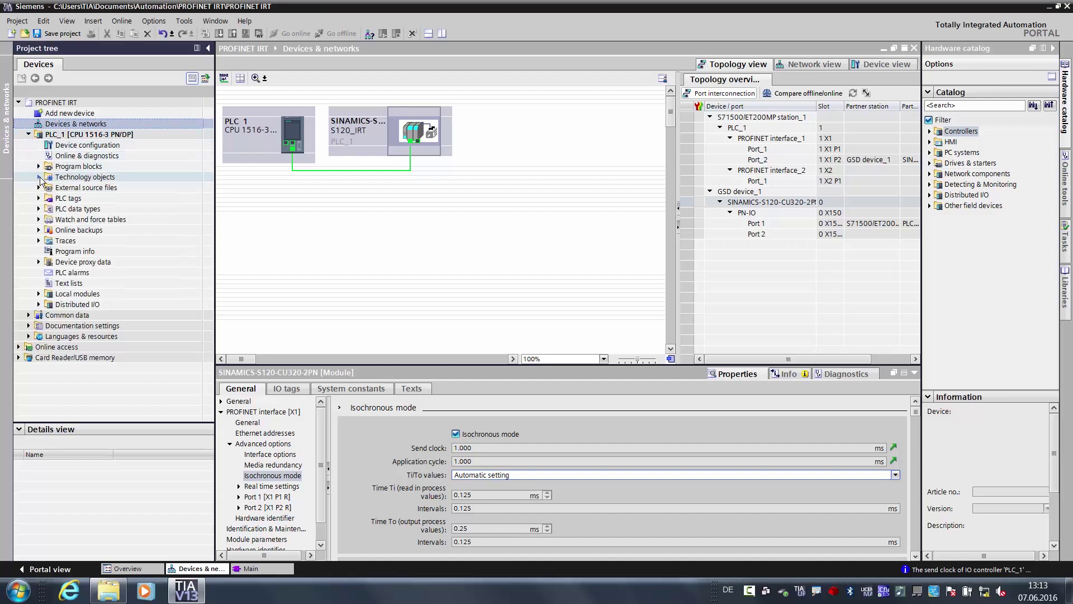
left_click(39, 177)
double_click(97, 189)
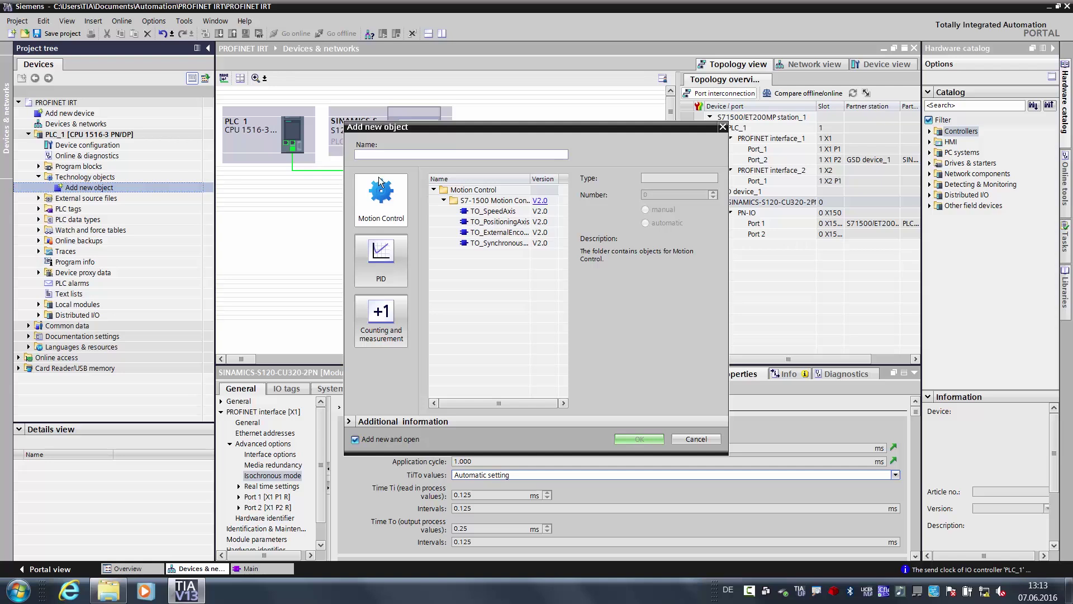
left_click(492, 224)
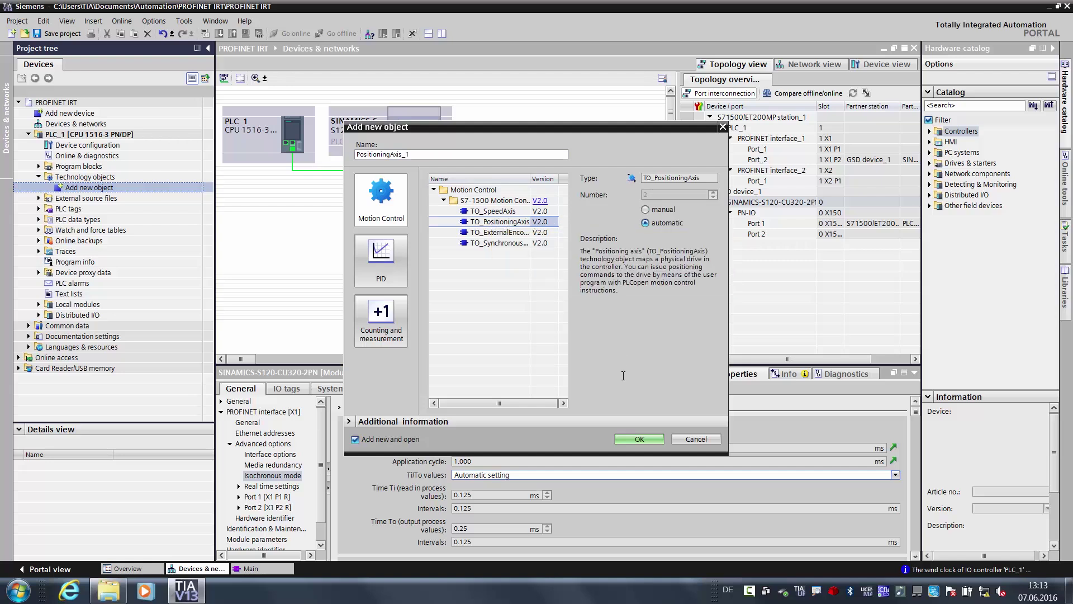
Step: Create PositioningAxis_1 and change its axis type to Rotary, accepting the configuration reset
left_click(633, 441)
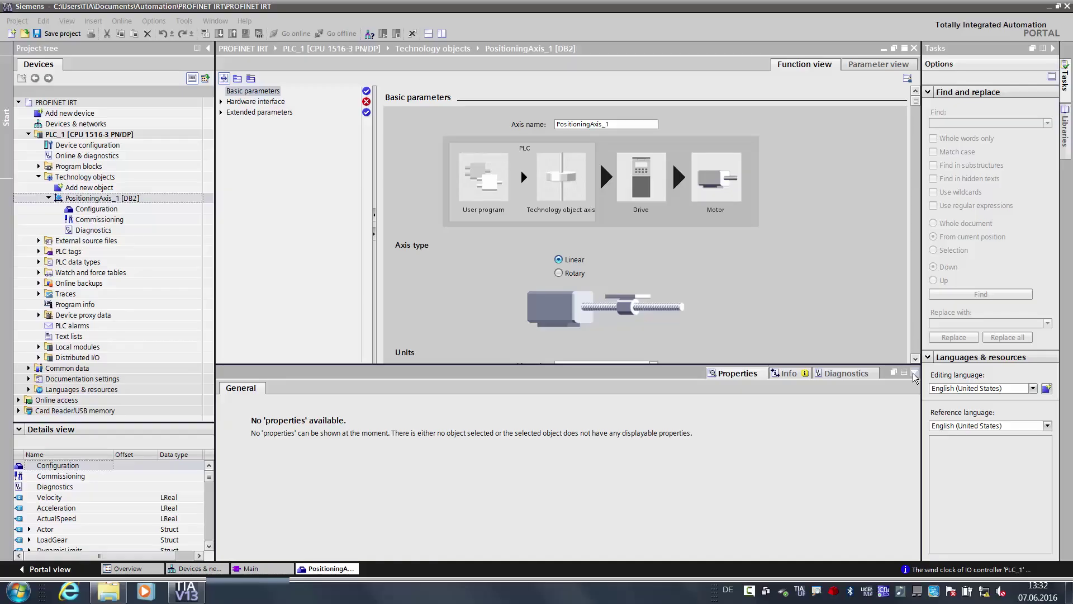
left_click(915, 374)
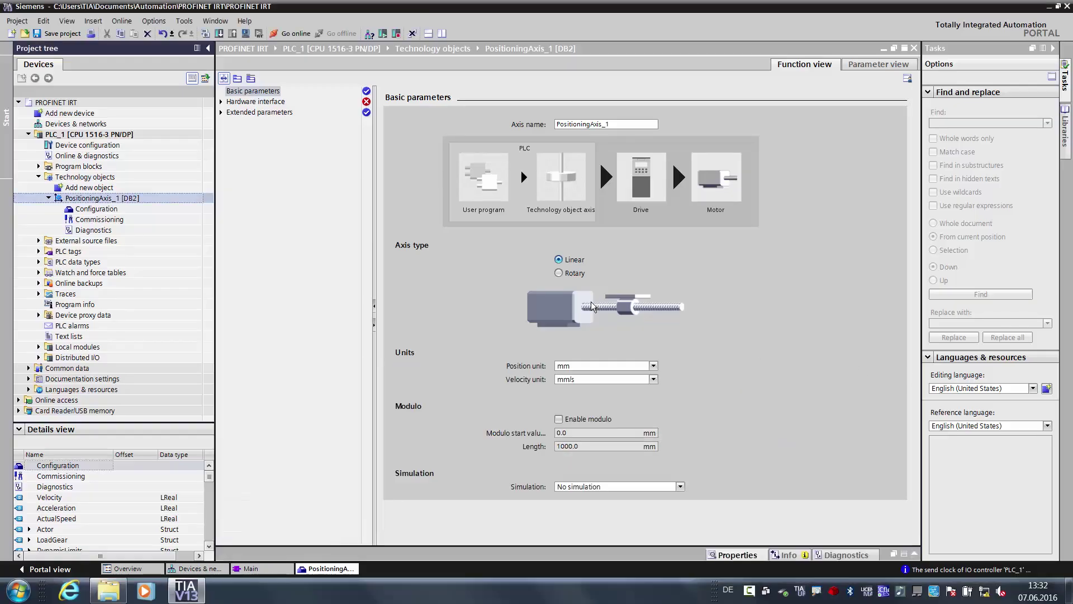
left_click(559, 273)
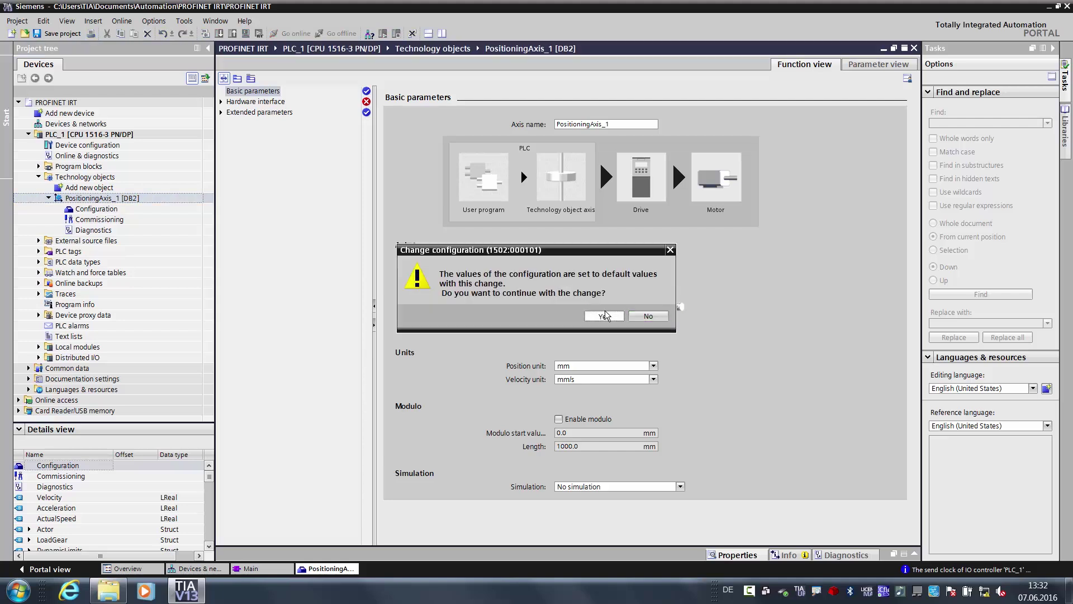
left_click(605, 316)
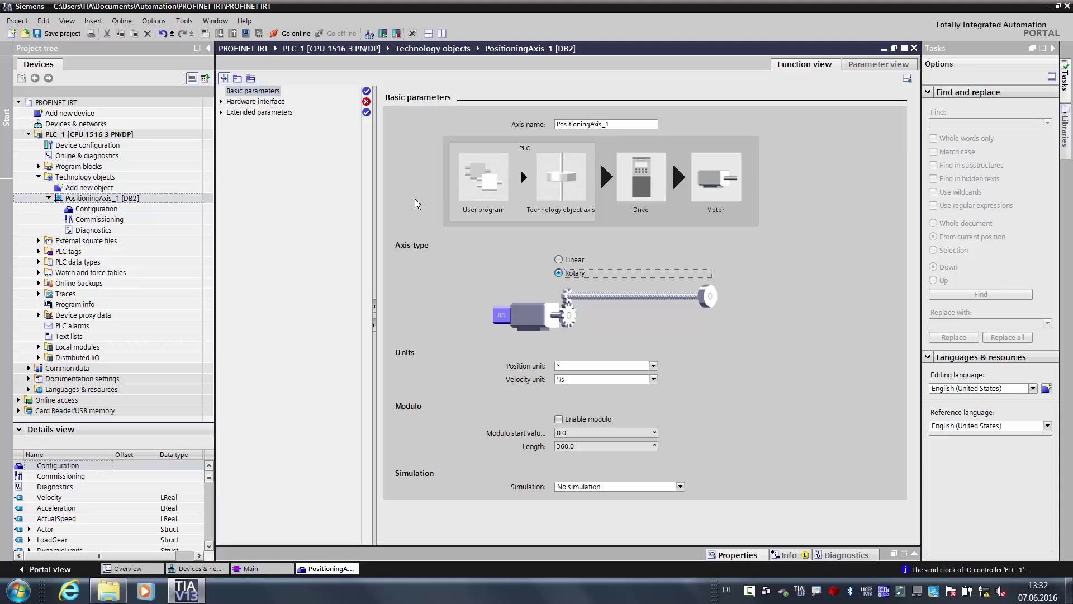
left_click(256, 101)
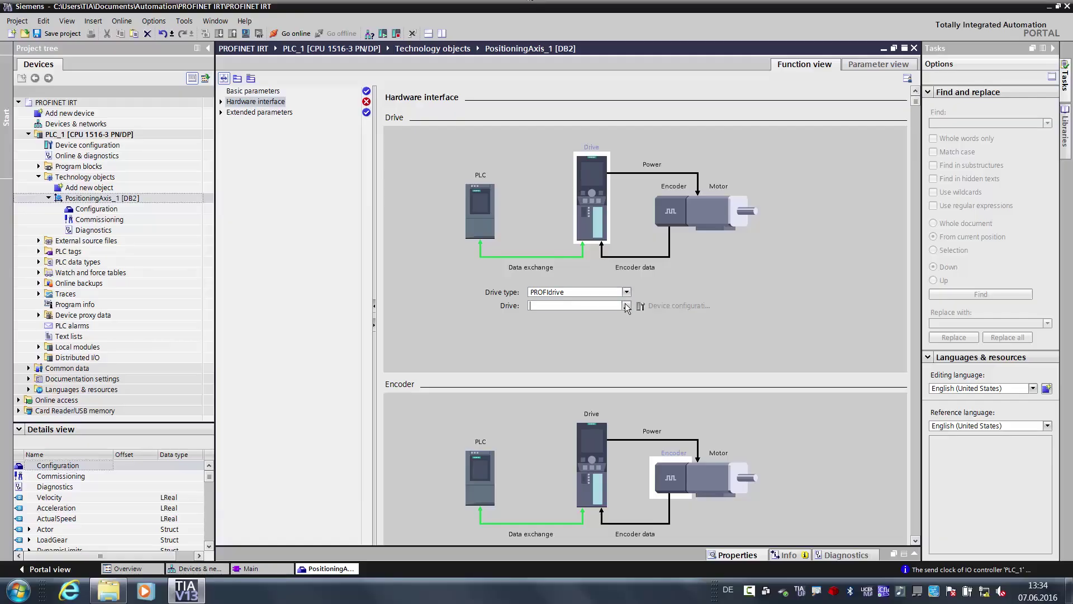
Step: Select the SINAMICS S120 CU320-2's red_1 drive object as PositioningAxis_1's drive
left_click(626, 305)
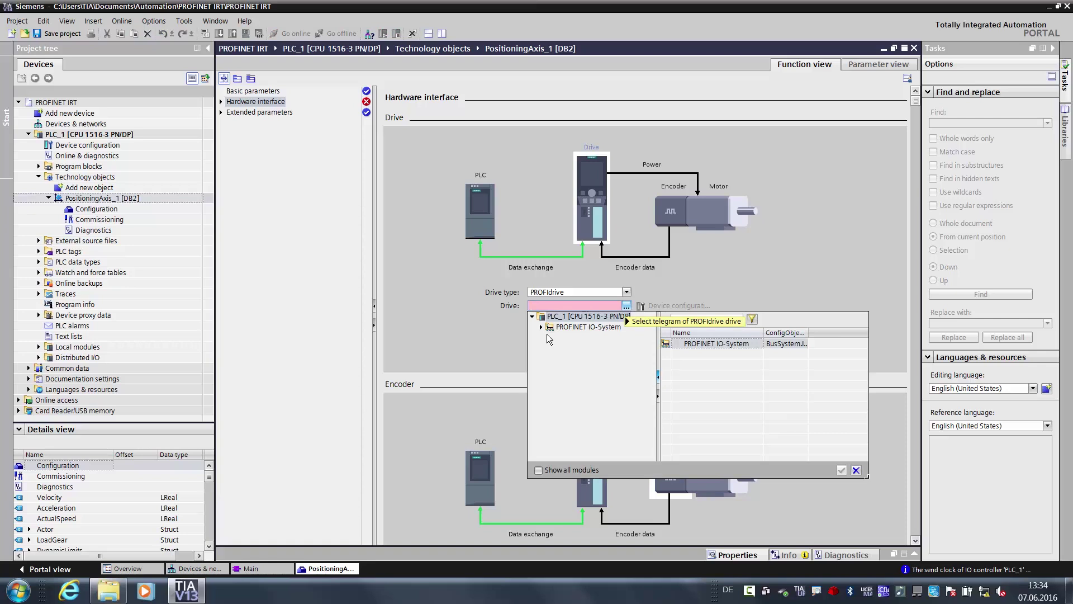
left_click(542, 327)
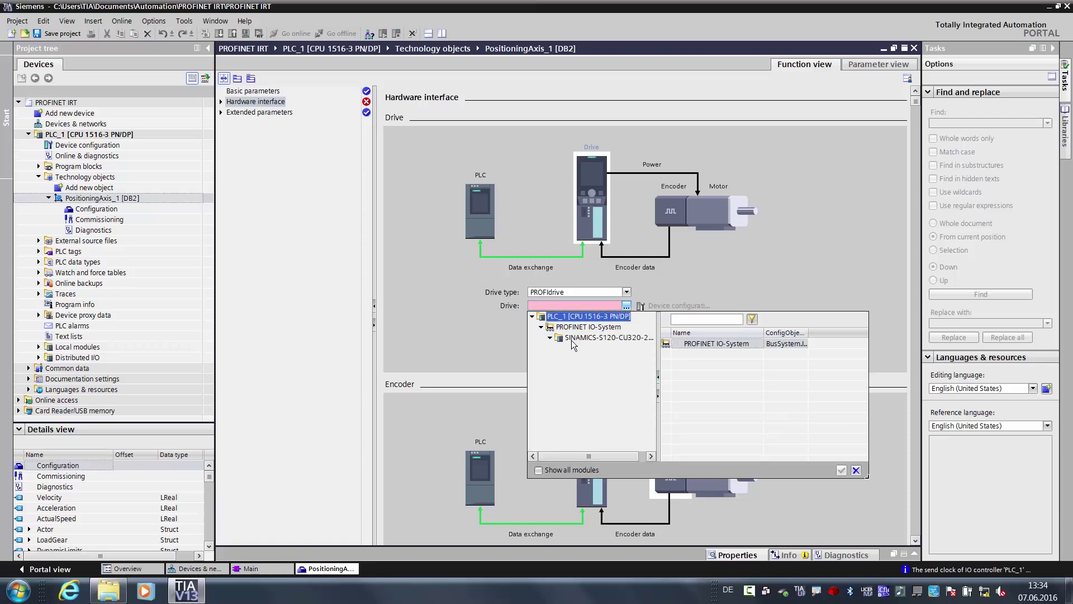
left_click(572, 338)
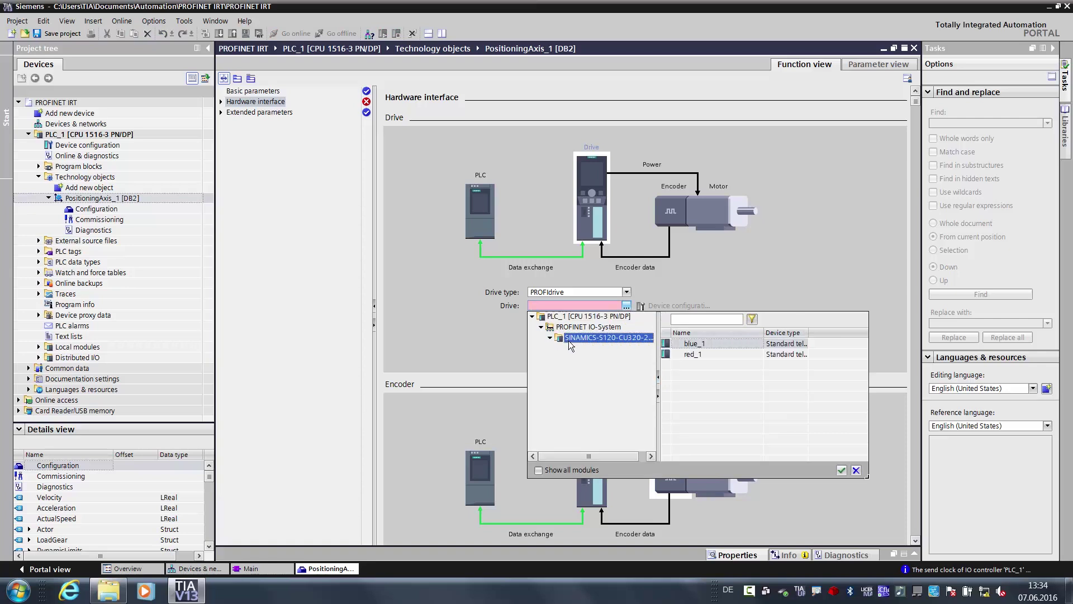
left_click(692, 359)
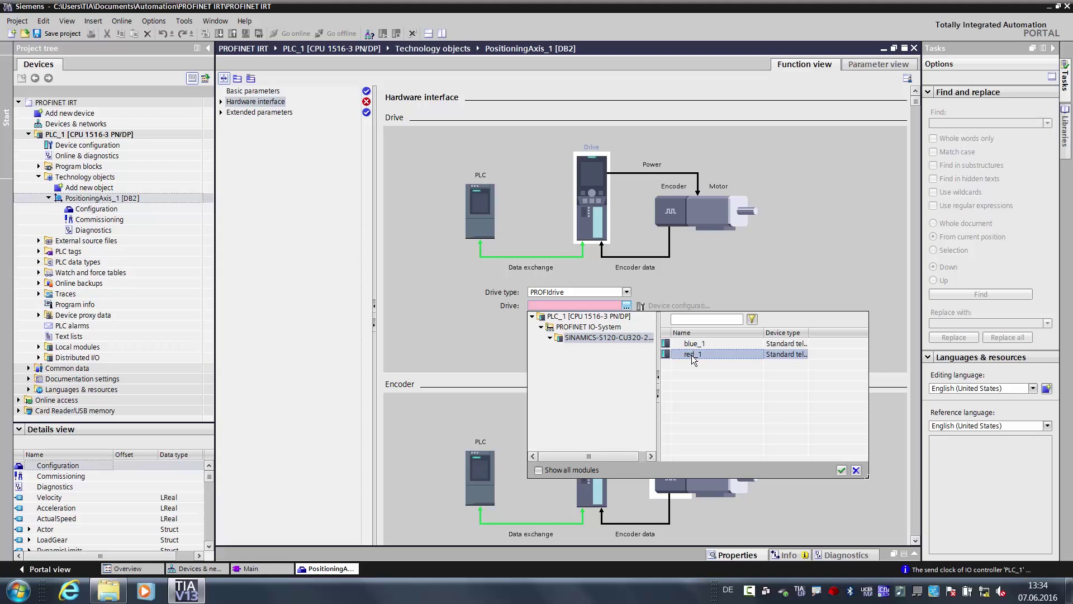
double_click(692, 356)
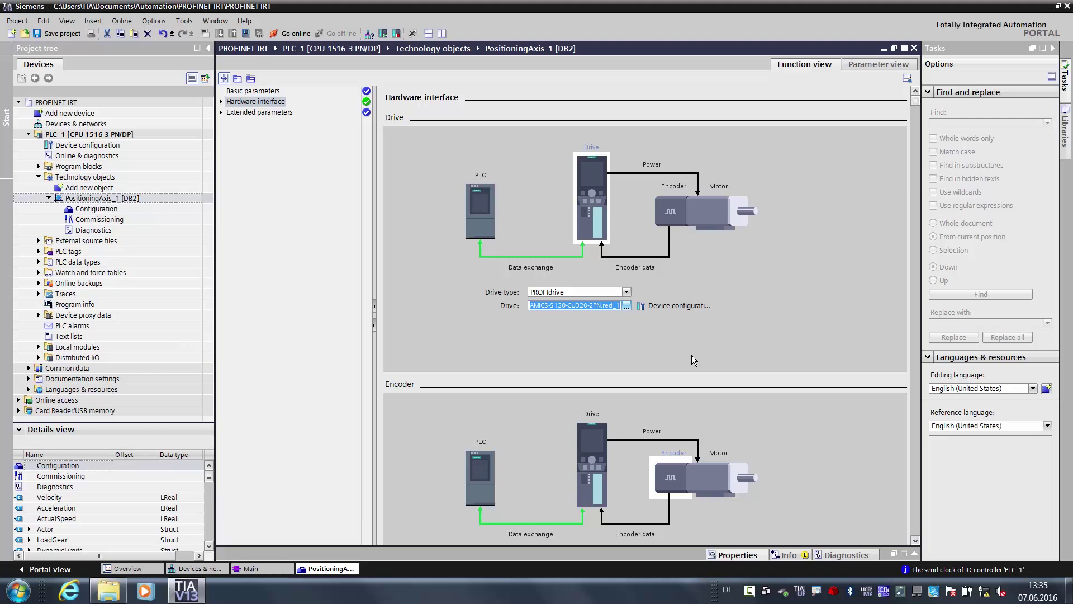
Step: Set the drive's reference speed and maximum speed both to 6000 1/min
left_click(916, 541)
left_click_drag(917, 542, 916, 541)
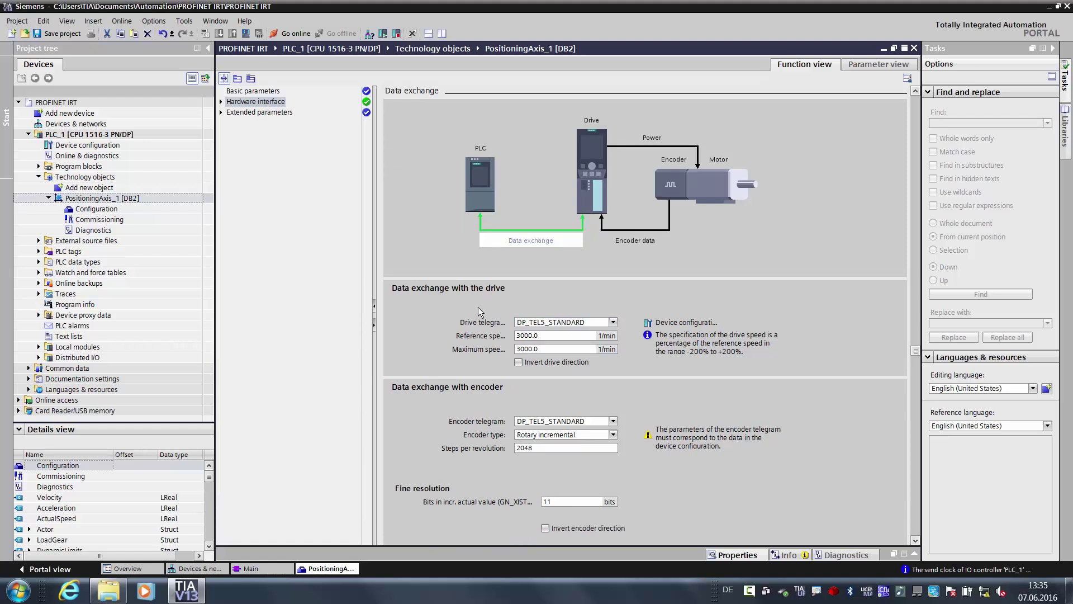
left_click(549, 335)
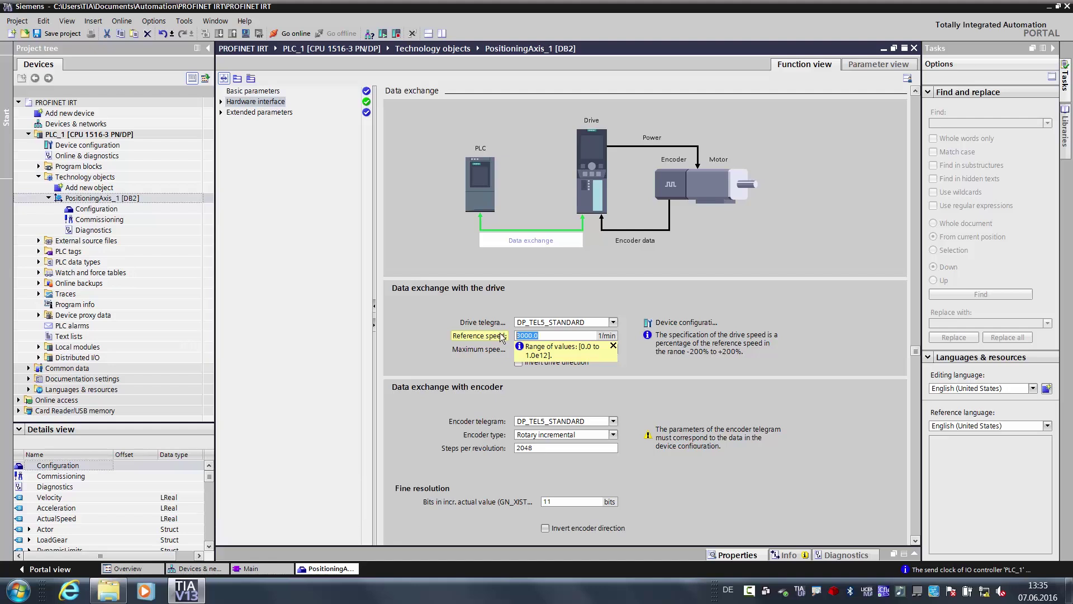
type("6000")
key("Return")
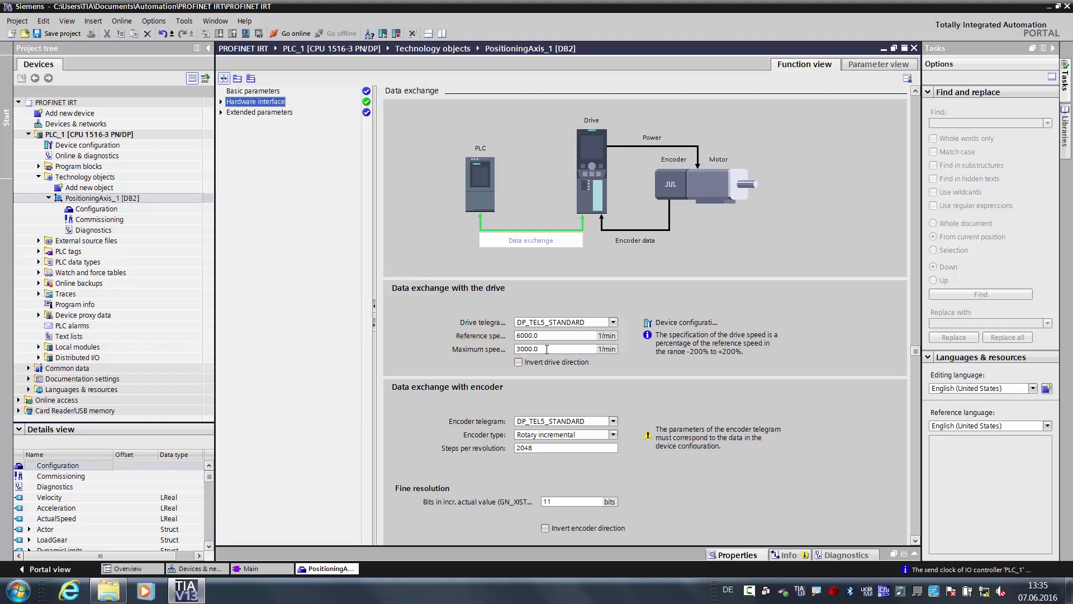
left_click(546, 349)
type("60")
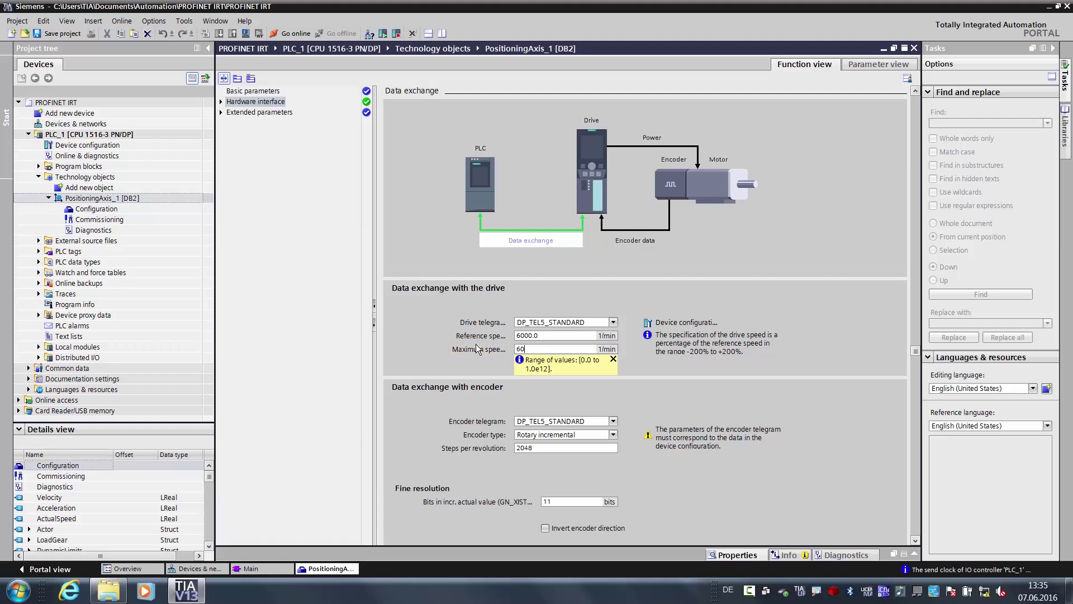
type("00")
key("Return")
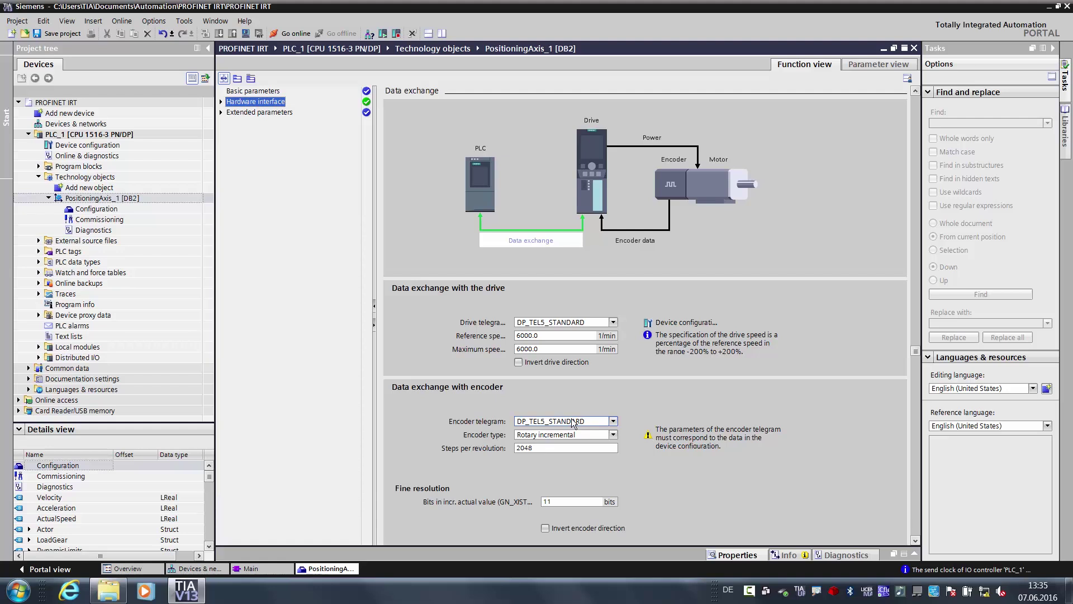
Step: Choose a Rotary absolute encoder with 512 steps per revolution and 4096 revolutions
scroll(909, 539, "down", 3)
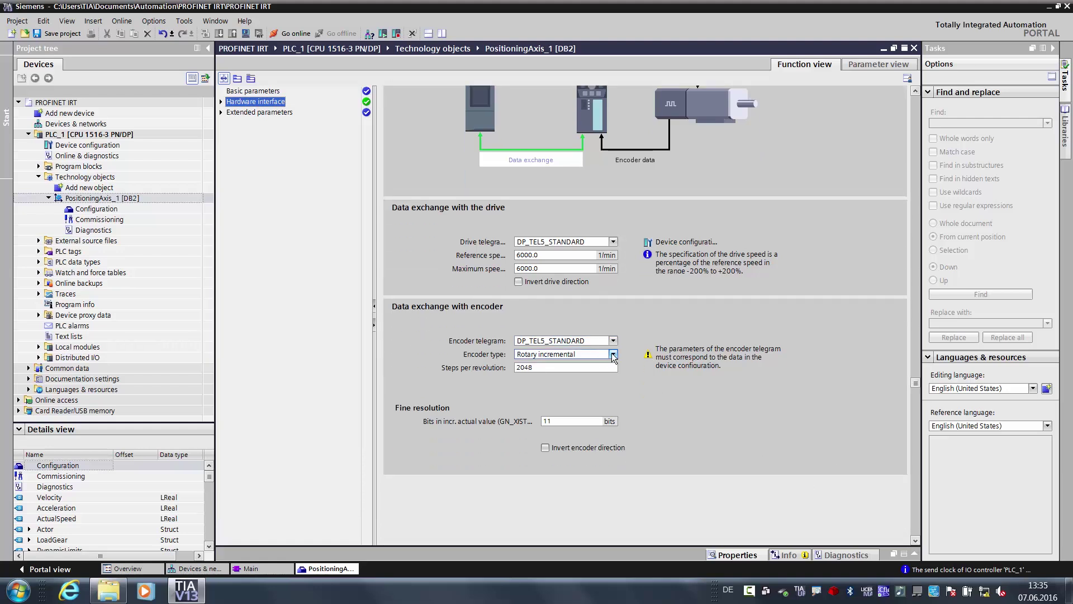
left_click(613, 354)
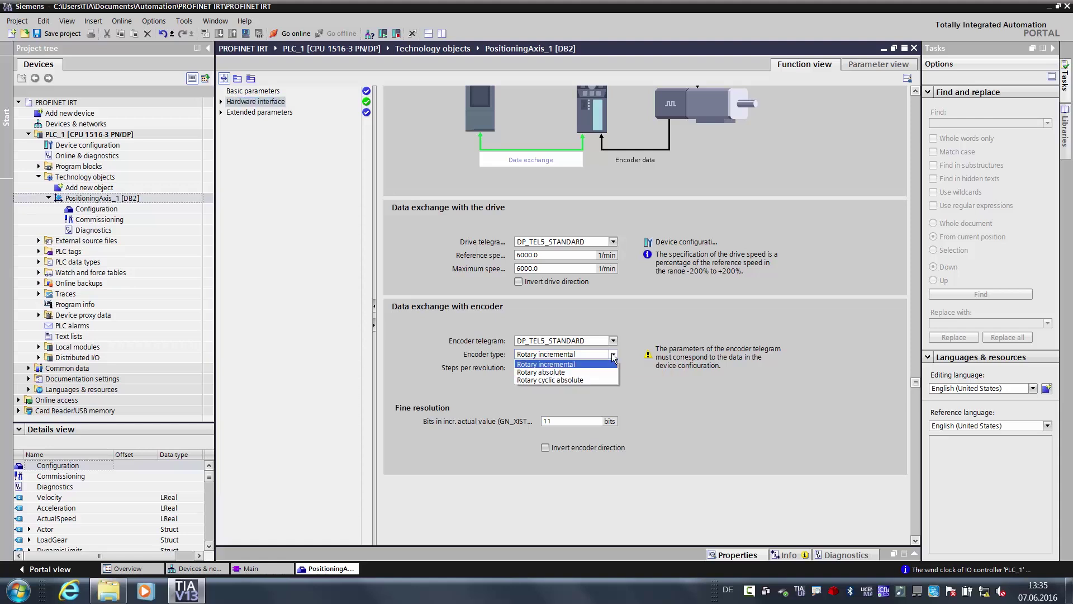
left_click(542, 372)
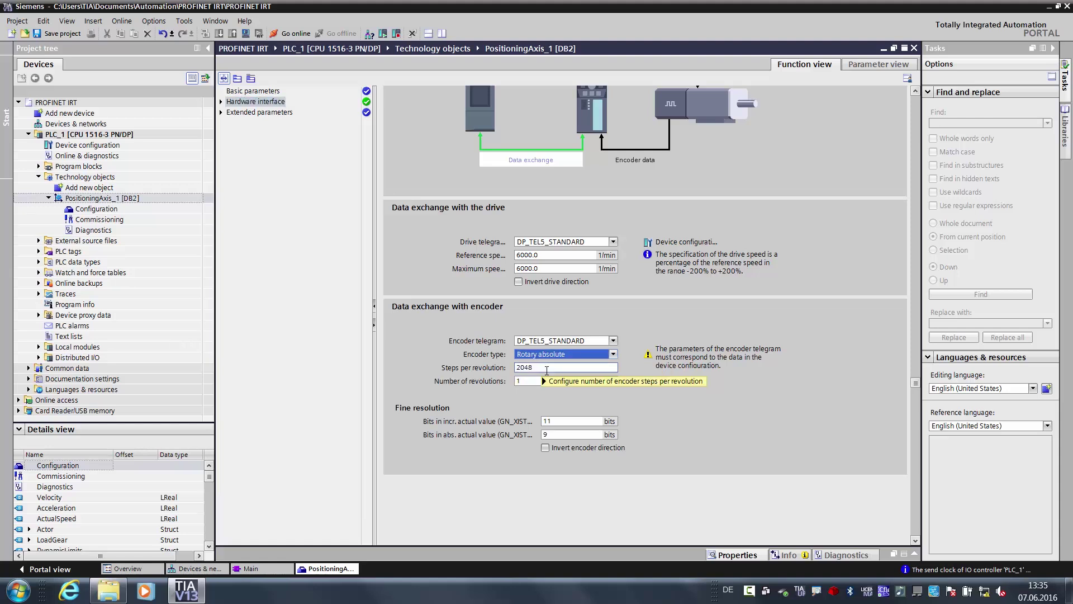
left_click(537, 369)
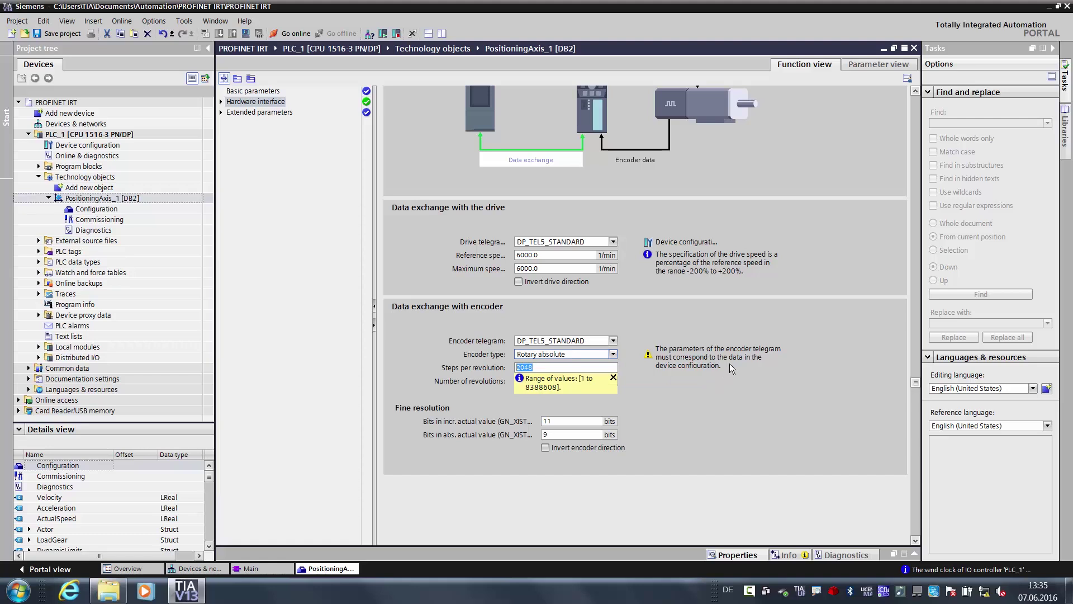
type("512")
key("Return")
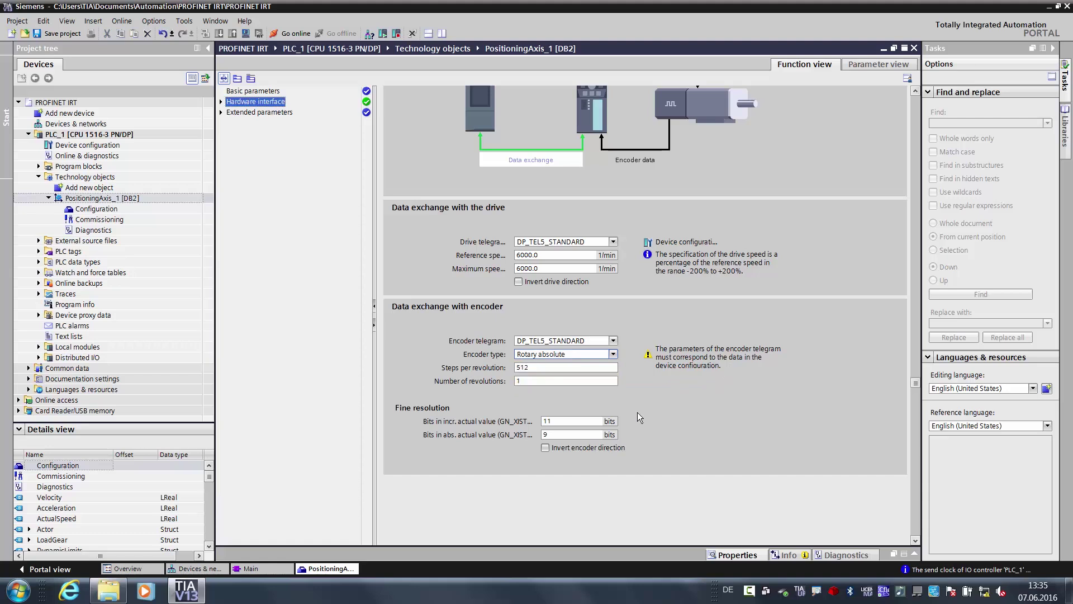
left_click(532, 379)
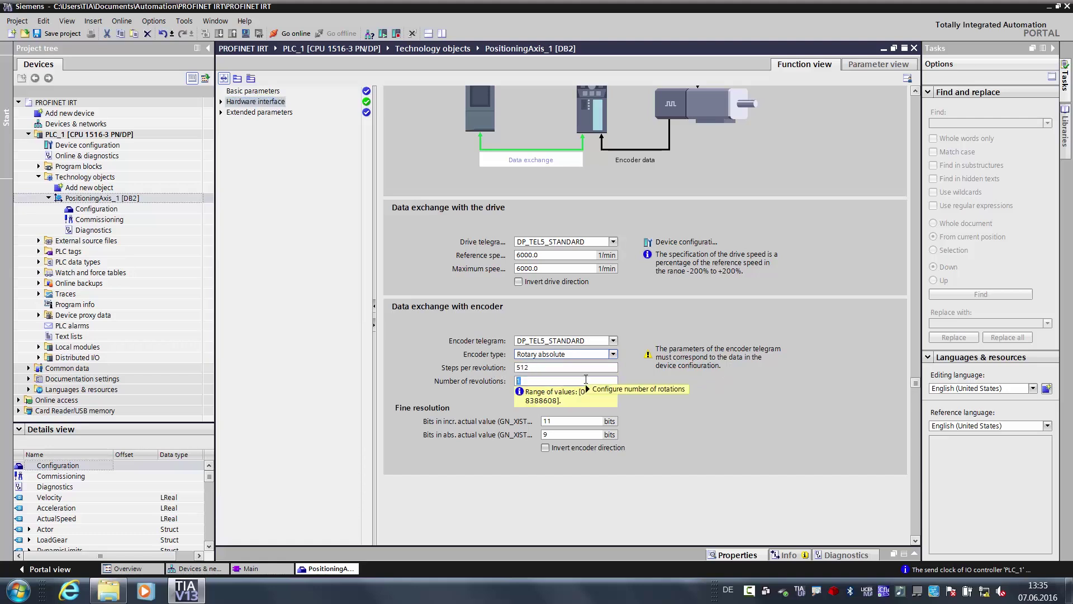
type("4096")
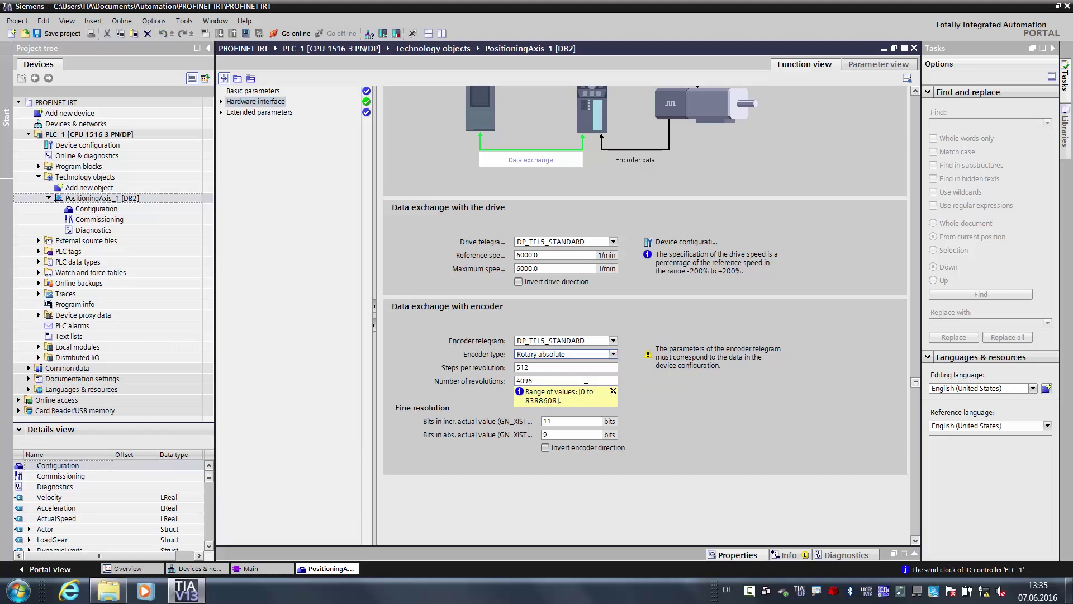
key("Return")
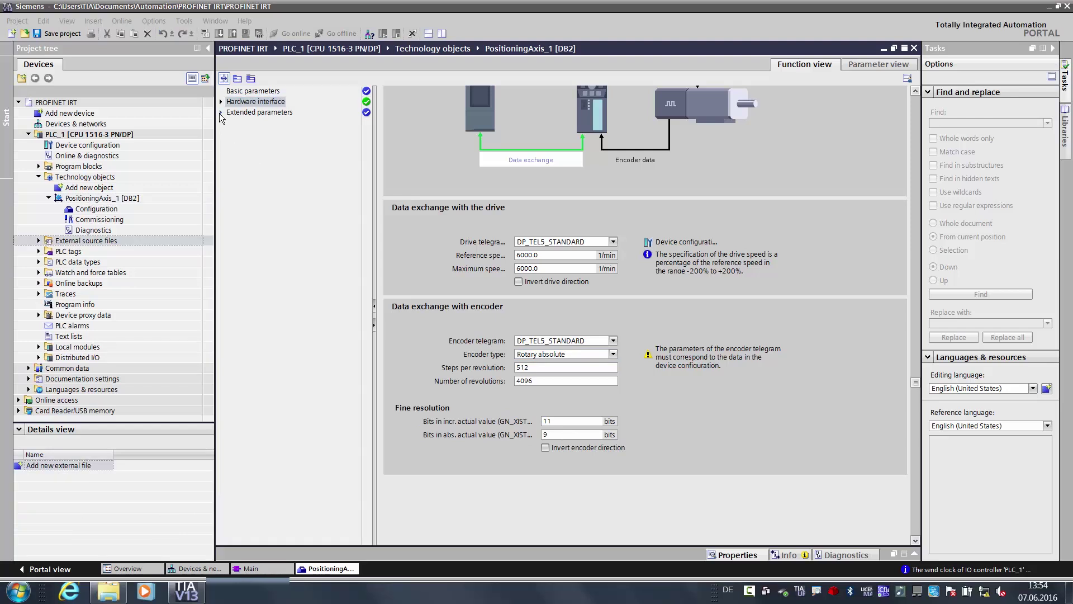
Step: Set PositioningAxis_1's control-loop velocity gain to 30.0 with DSC enabled, then add another technology object
left_click(221, 112)
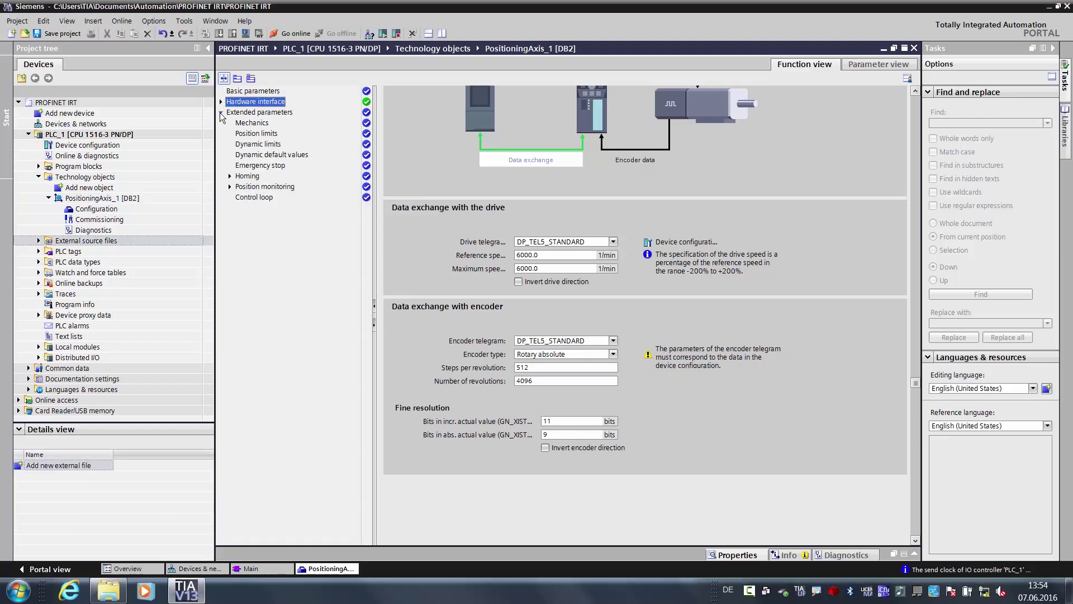
left_click(263, 198)
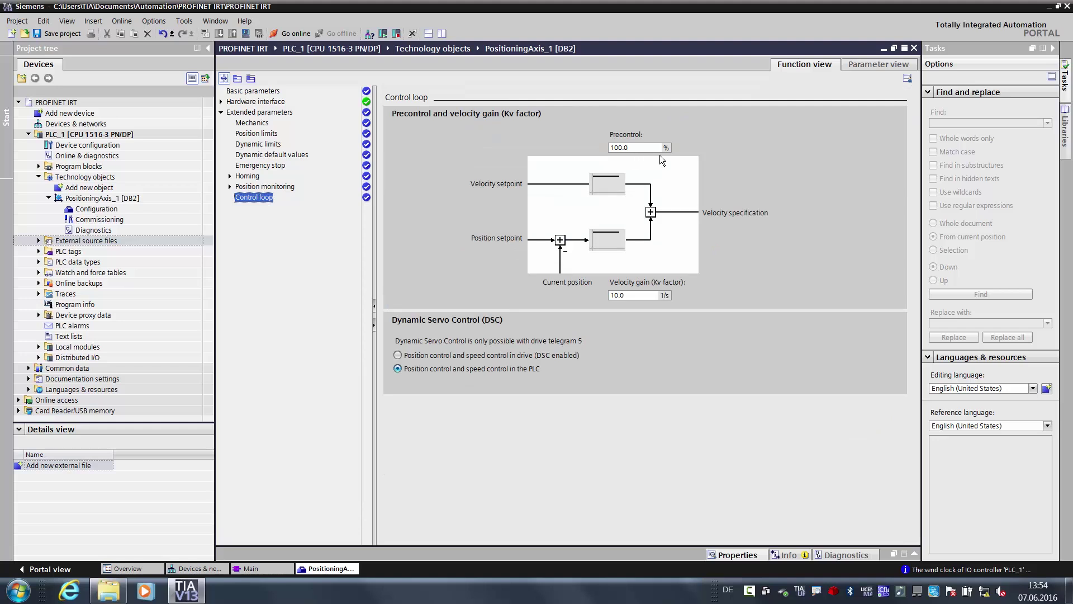
left_click(632, 295)
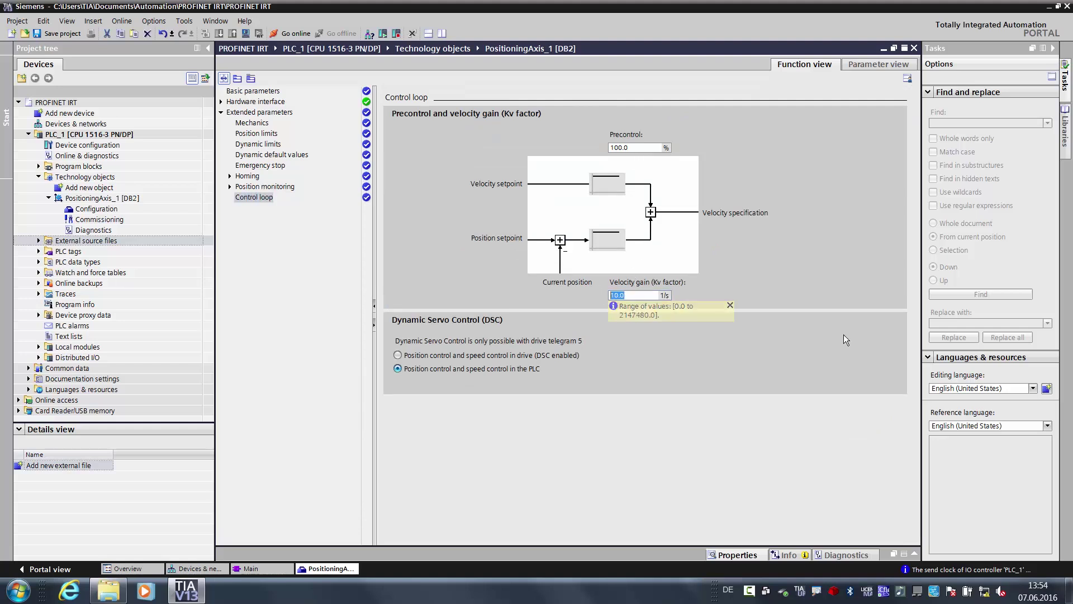
type("30")
key("Return")
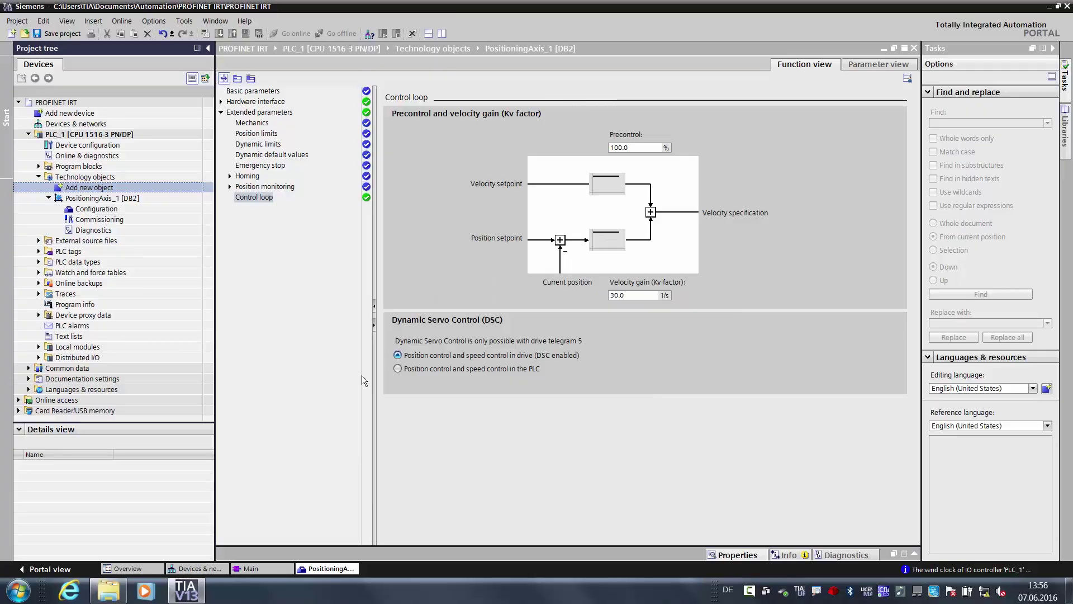
double_click(77, 190)
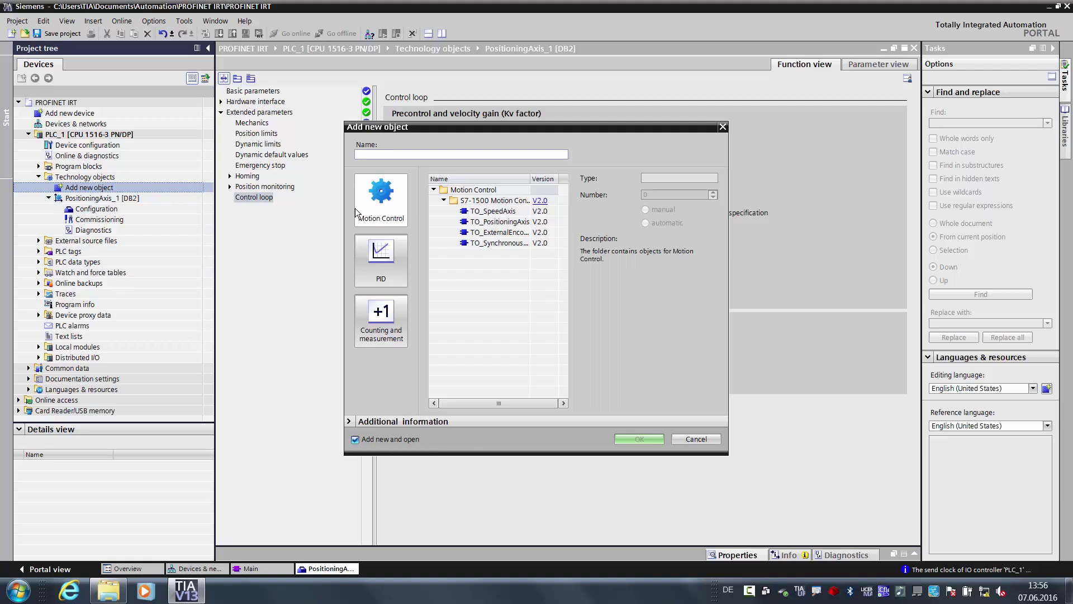
Step: Create a TO_SynchronousAxis named SynchronousAxis_1 and switch its axis type to Rotary
left_click(486, 244)
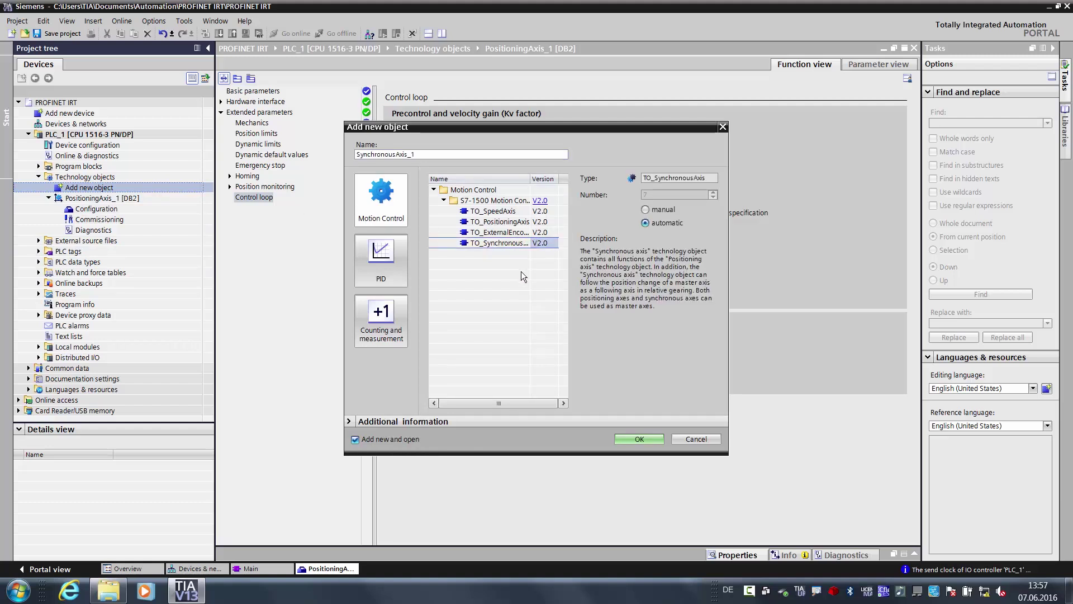
left_click(643, 437)
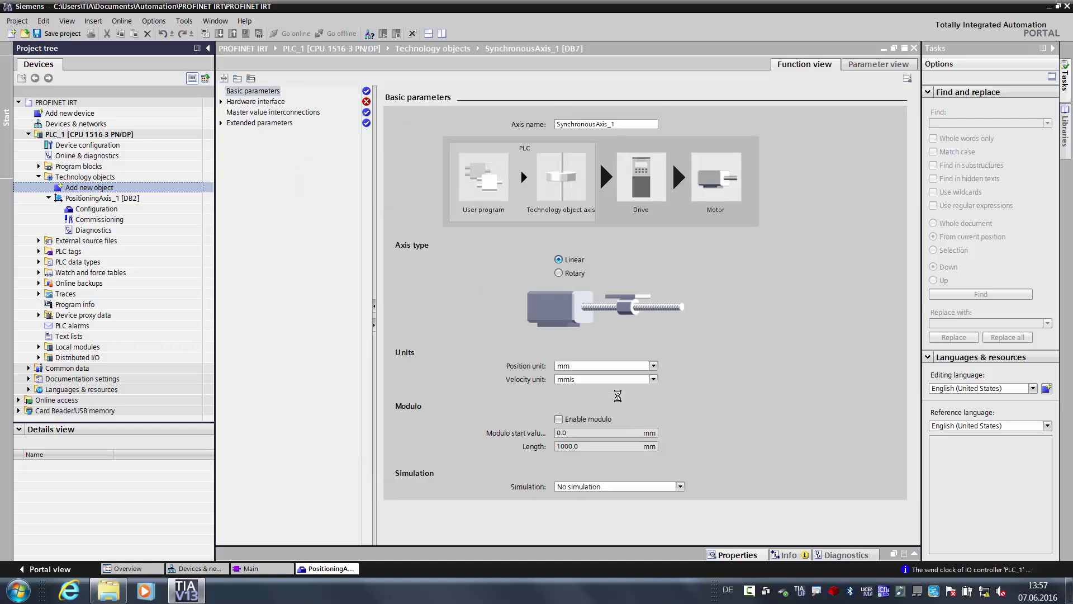
left_click(560, 274)
left_click(603, 316)
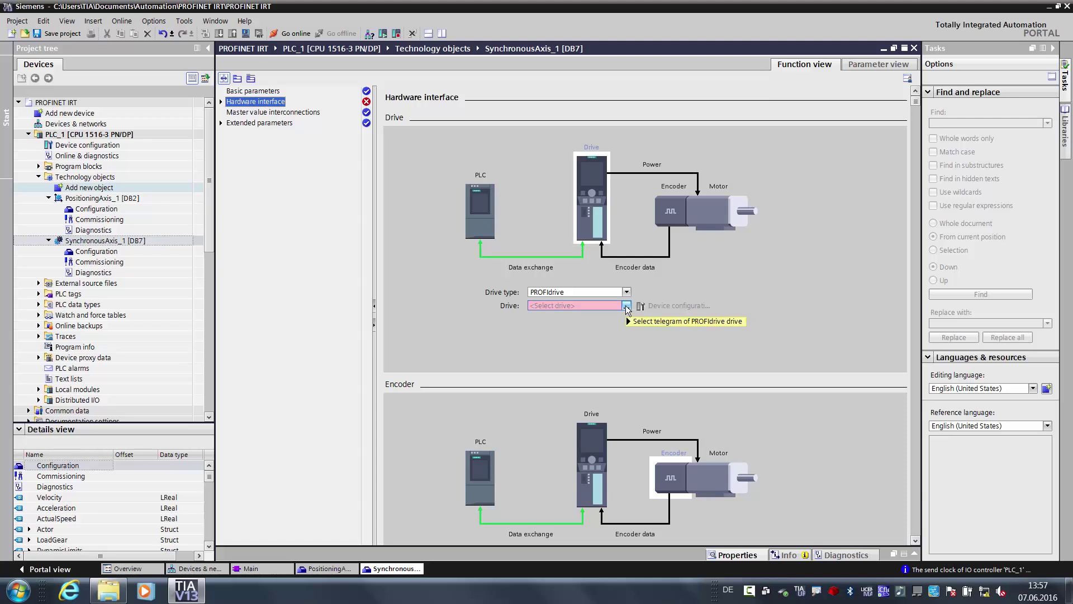
Step: Assign the blue_1 drive of the SINAMICS unit to SynchronousAxis_1
left_click(625, 306)
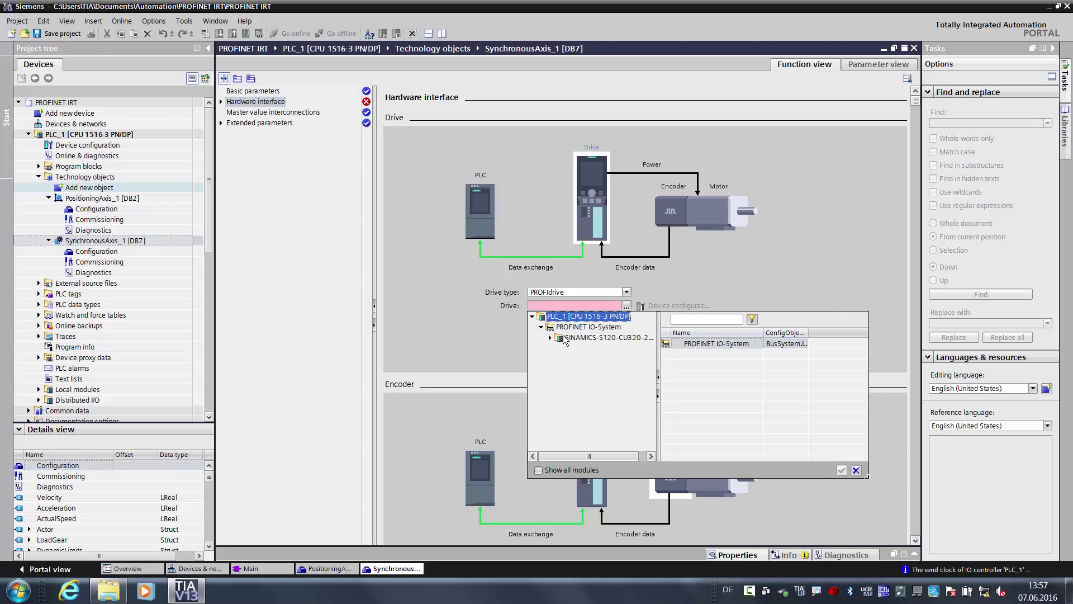
left_click(566, 337)
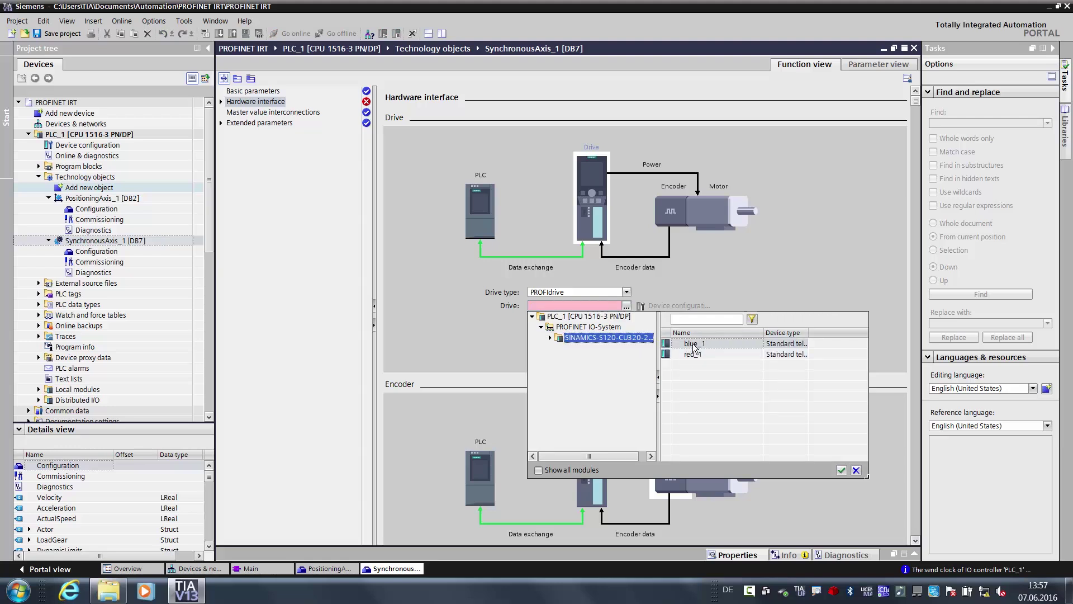
left_click(694, 347)
double_click(684, 342)
Step: Set the drive's reference speed and maximum speed to 6000 1/min
scroll(916, 538, "down", 5)
scroll(916, 537, "down", 10)
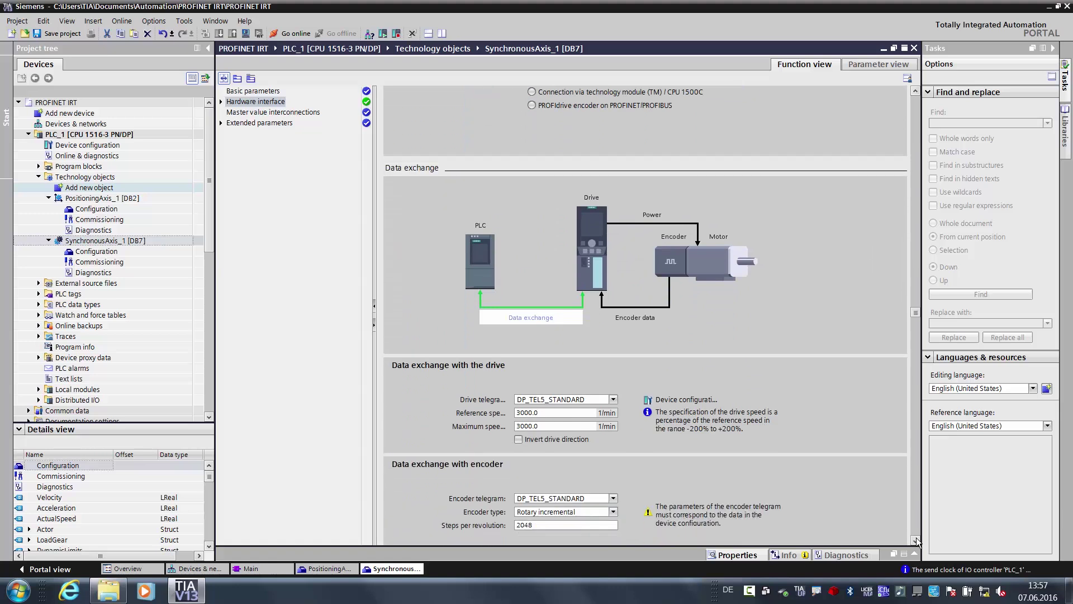
left_click(528, 296)
type("60")
key("Return")
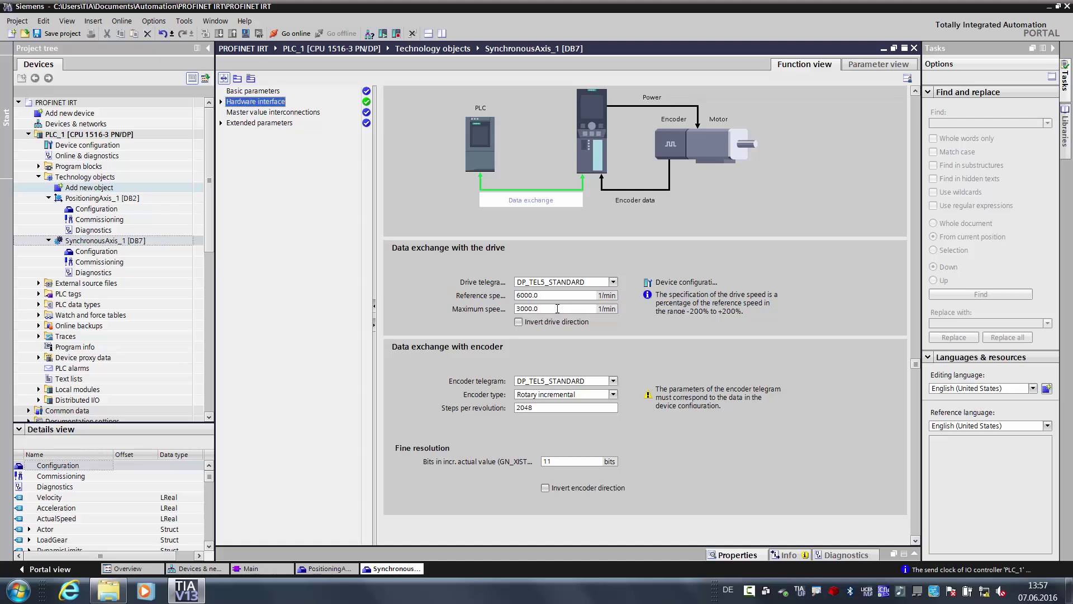
left_click(556, 309)
type("6000")
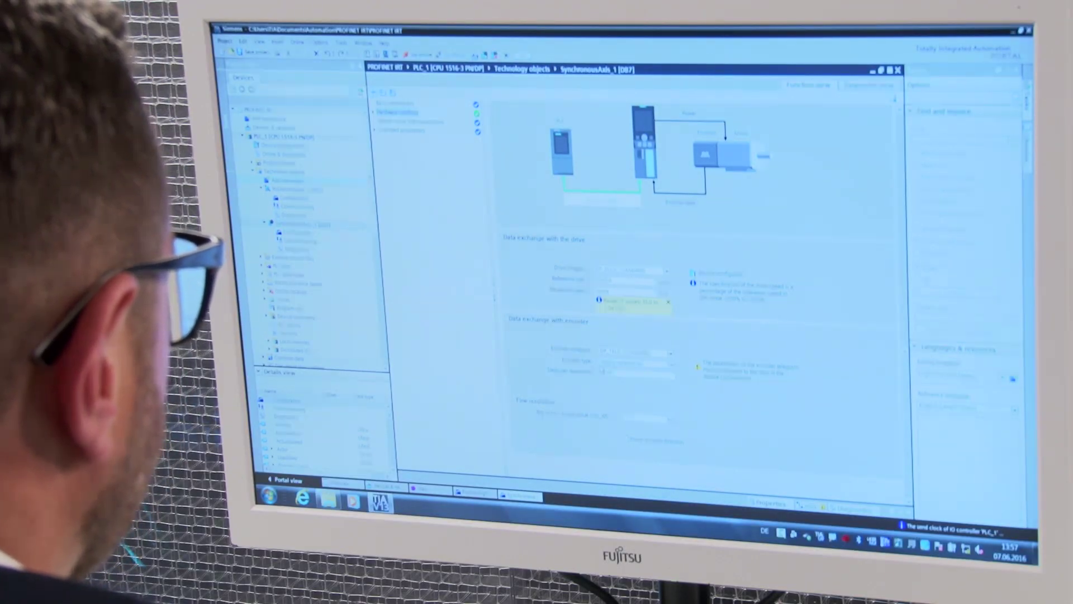
left_click(631, 399)
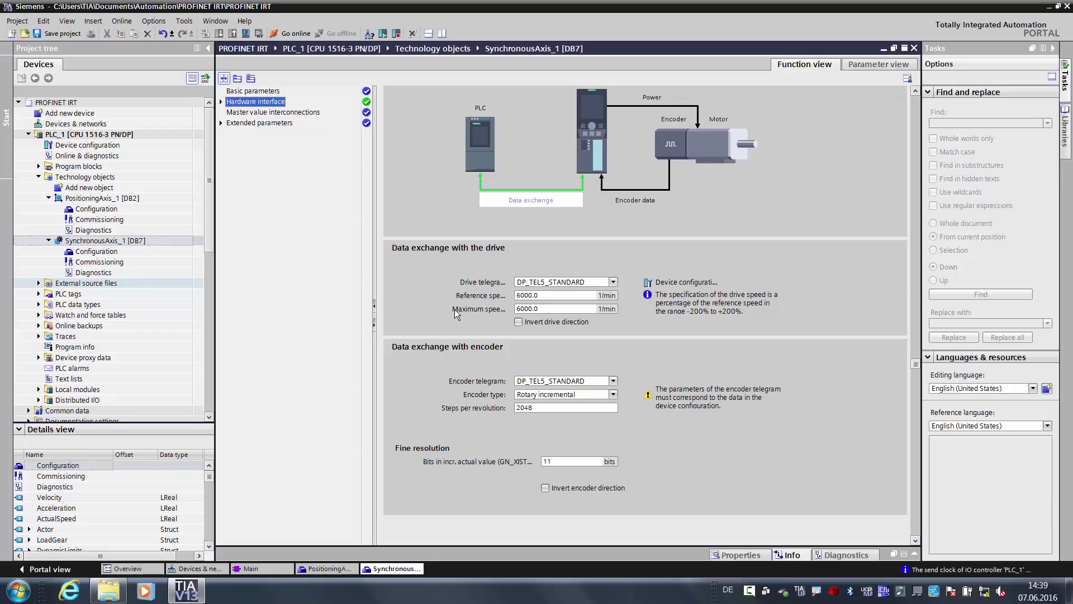
Step: Add PositioningAxis_1 as a possible master value in the master value interconnections
left_click(303, 115)
left_click(598, 136)
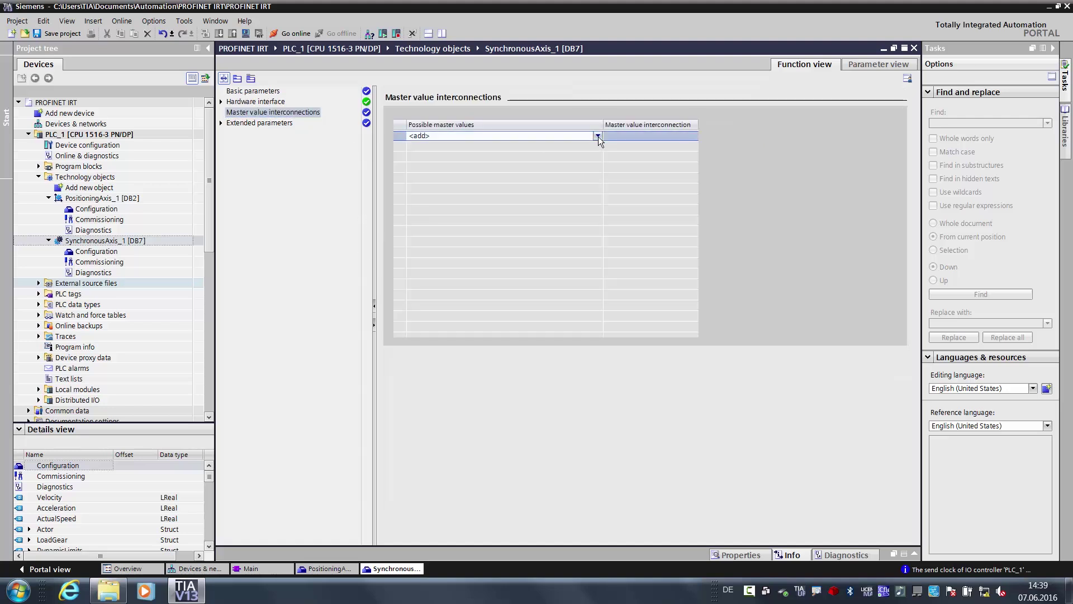
left_click(599, 136)
left_click(449, 146)
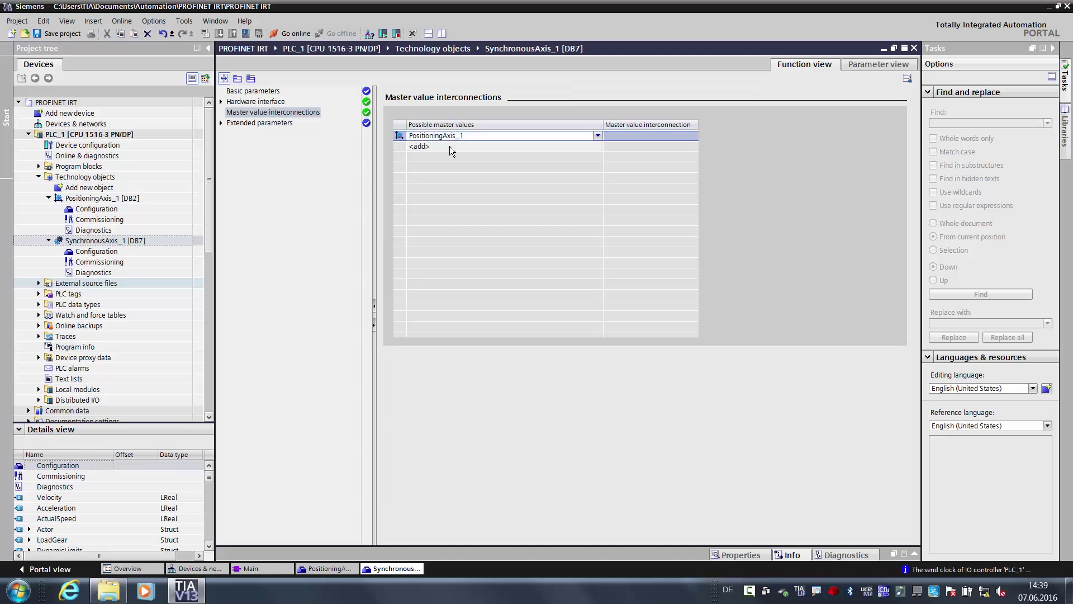
Step: In the control loop settings, set the Kv factor to 30.0 and enable DSC in the drive
left_click(221, 123)
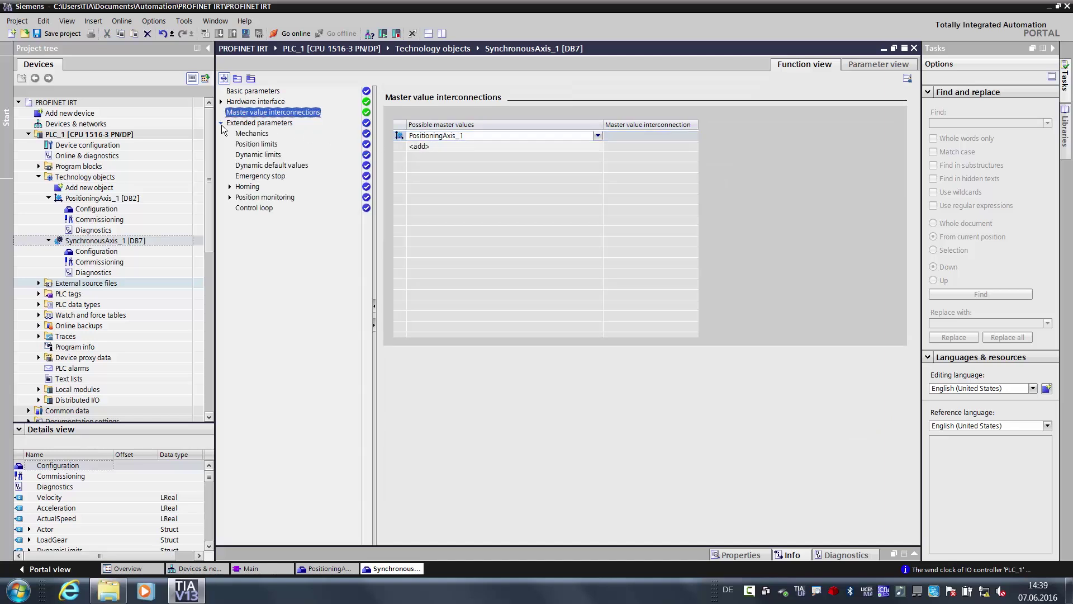
left_click(250, 209)
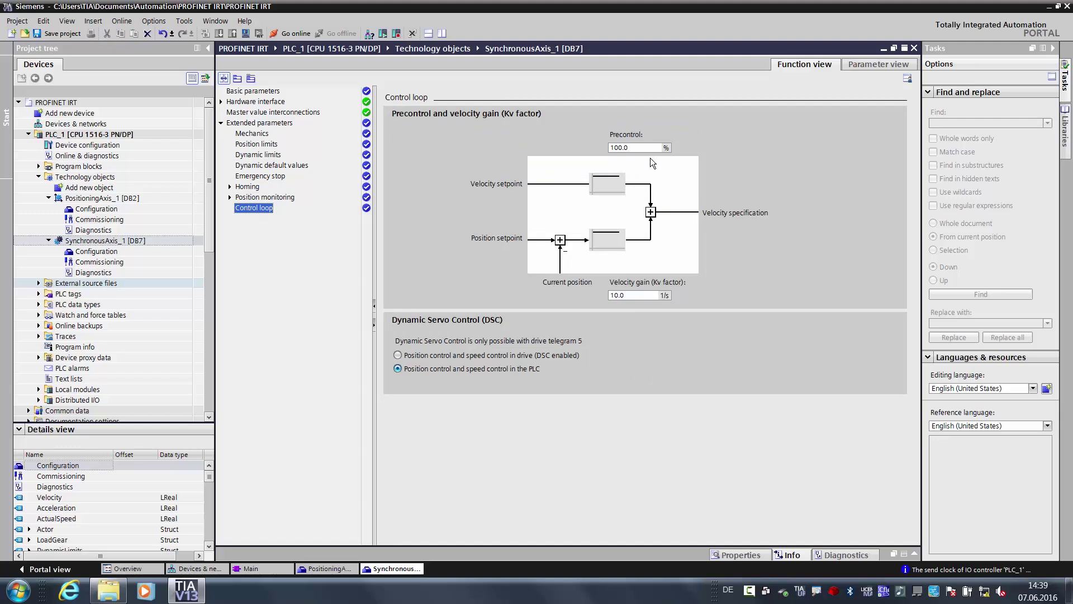
double_click(634, 296)
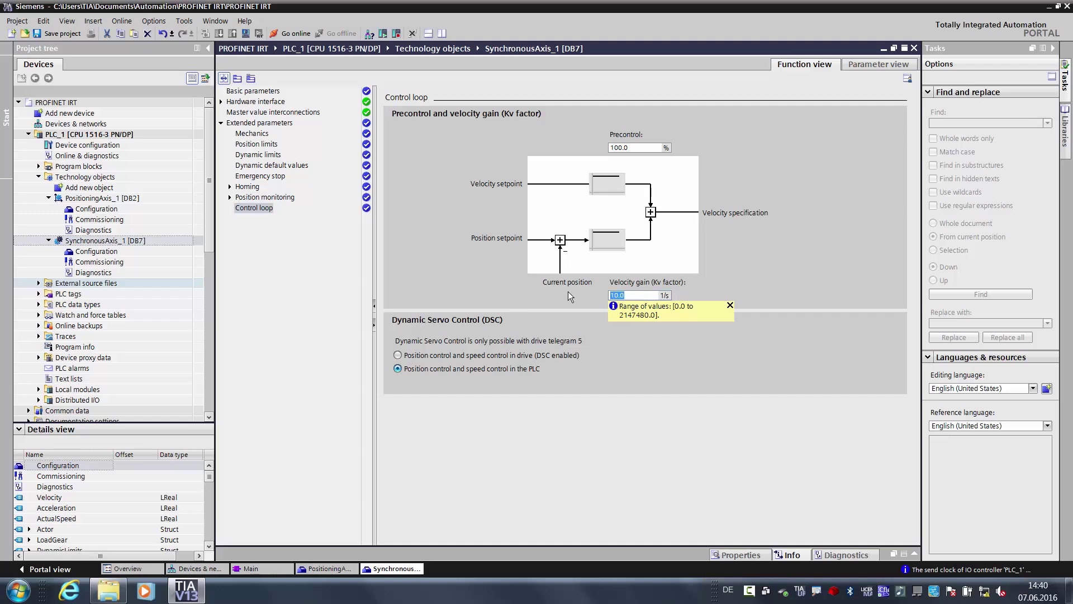
type("30.0")
key("Return")
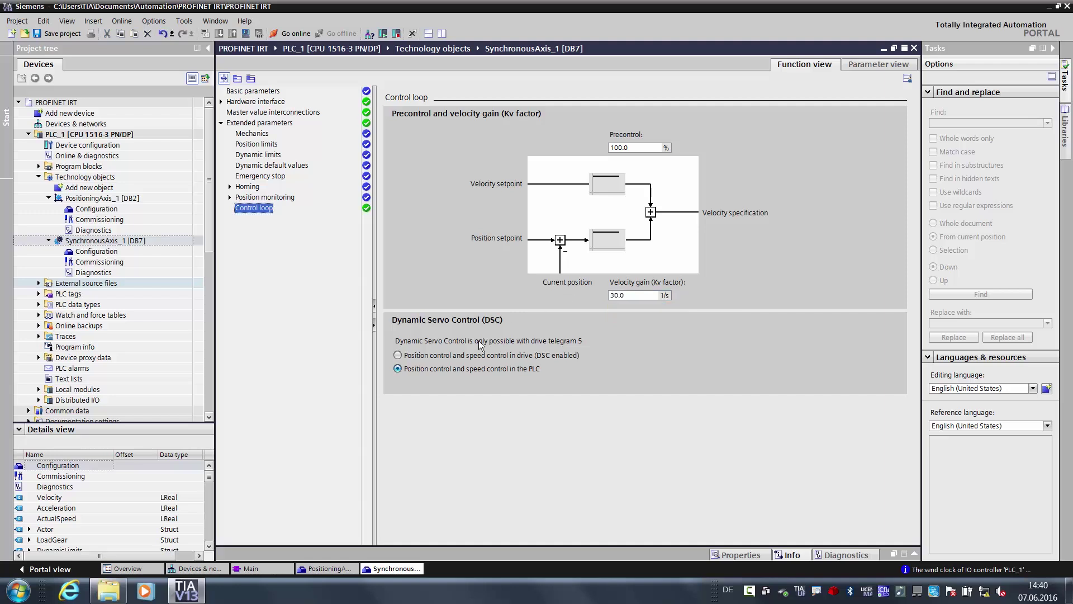
left_click(398, 357)
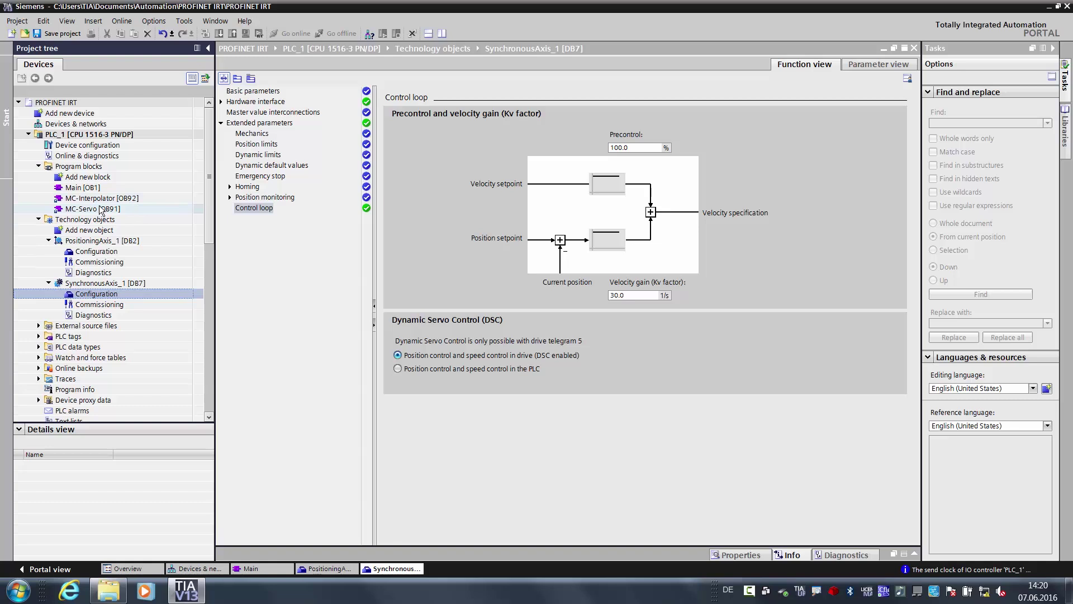
Step: Set MC-Servo [OB91]'s cycle time to Synchronous to the bus on PROFINET IO-System (100)
right_click(87, 211)
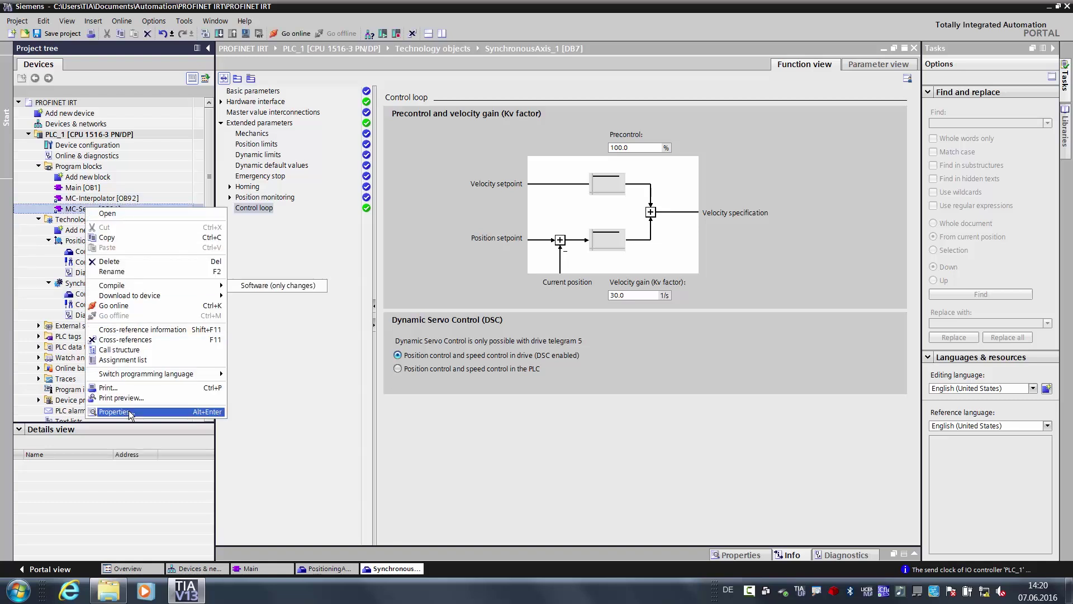
left_click(129, 412)
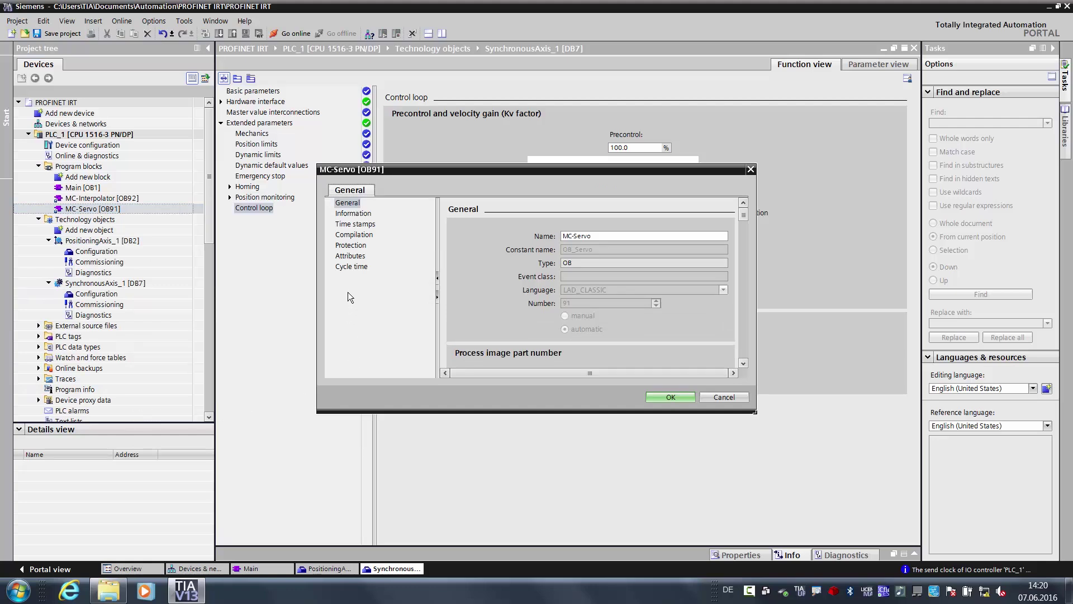
left_click(351, 267)
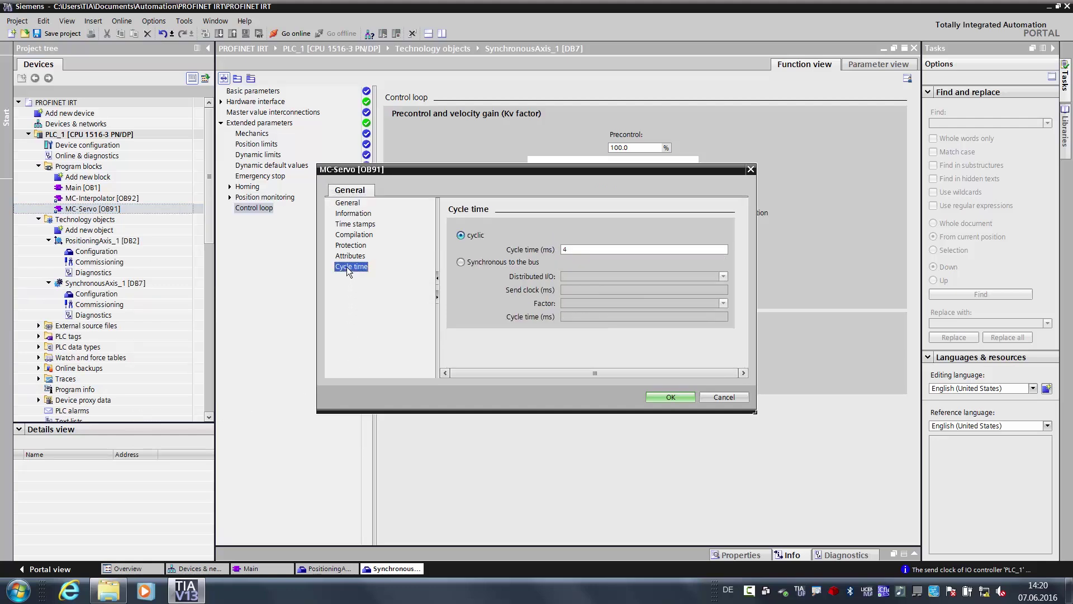
left_click(461, 262)
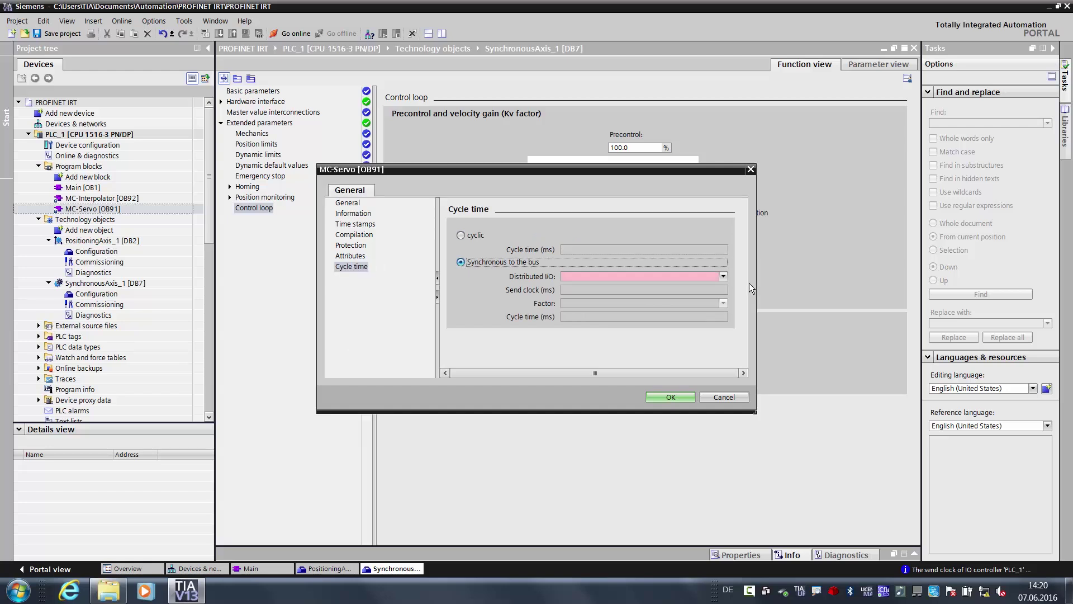
left_click(723, 276)
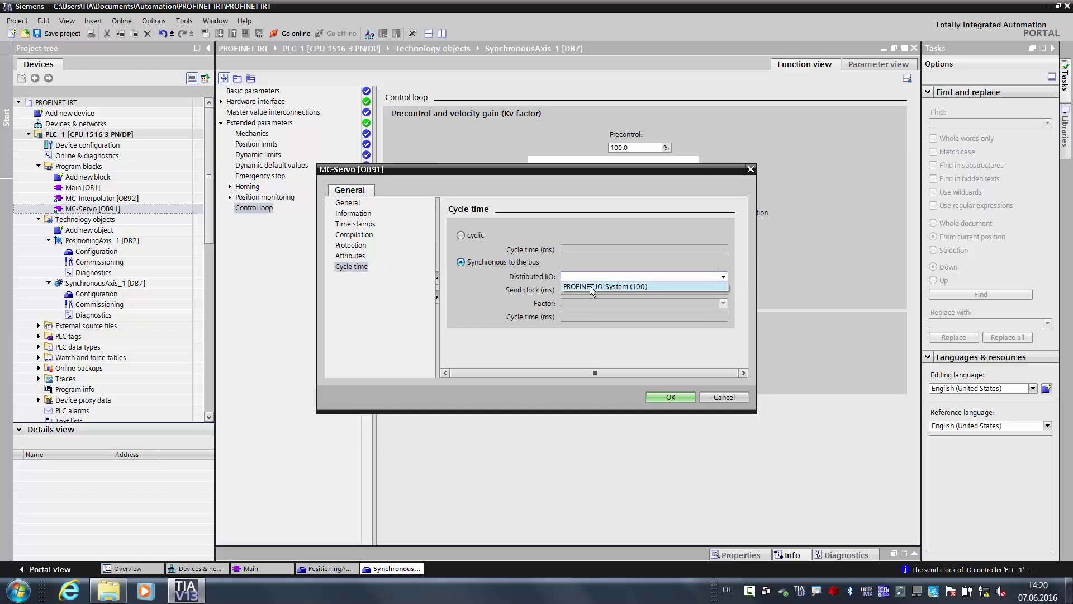
left_click(587, 287)
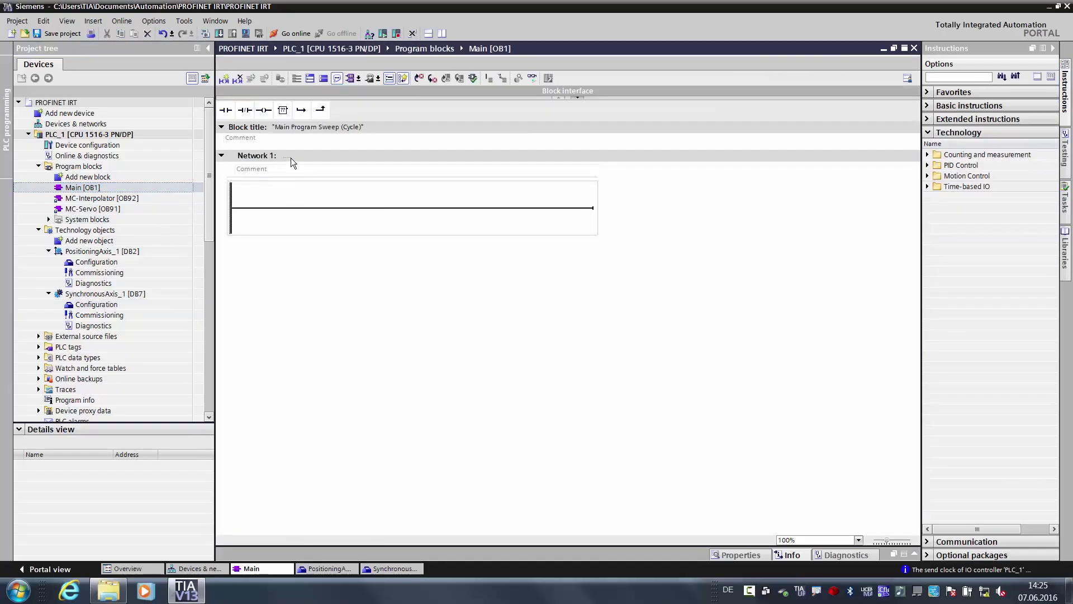
Step: Title Network 1 'red' and place an MC_Power block with its instance data block
left_click(284, 156)
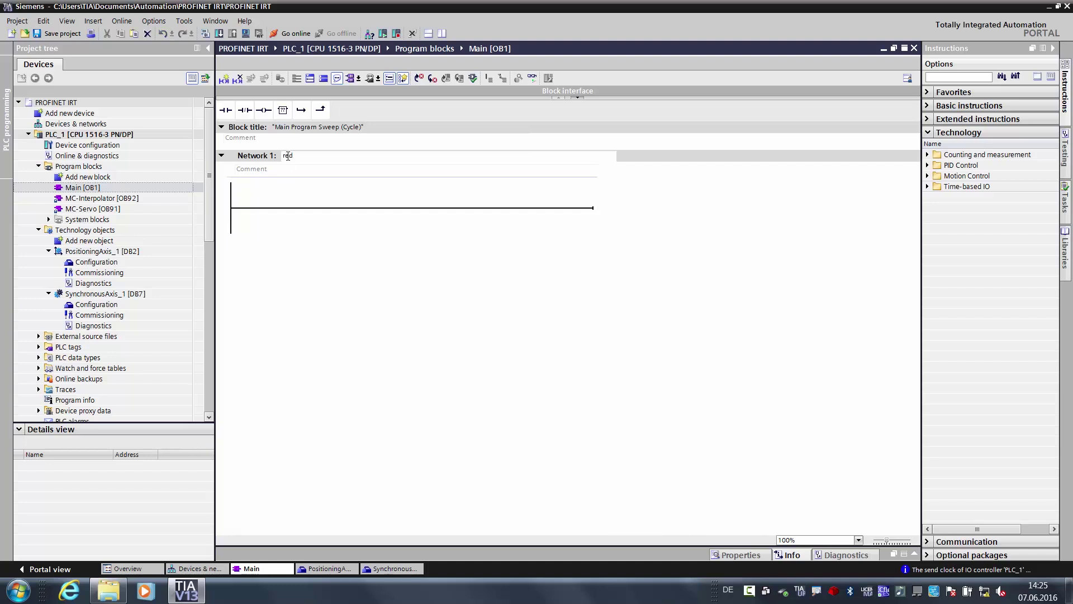
key("Tab")
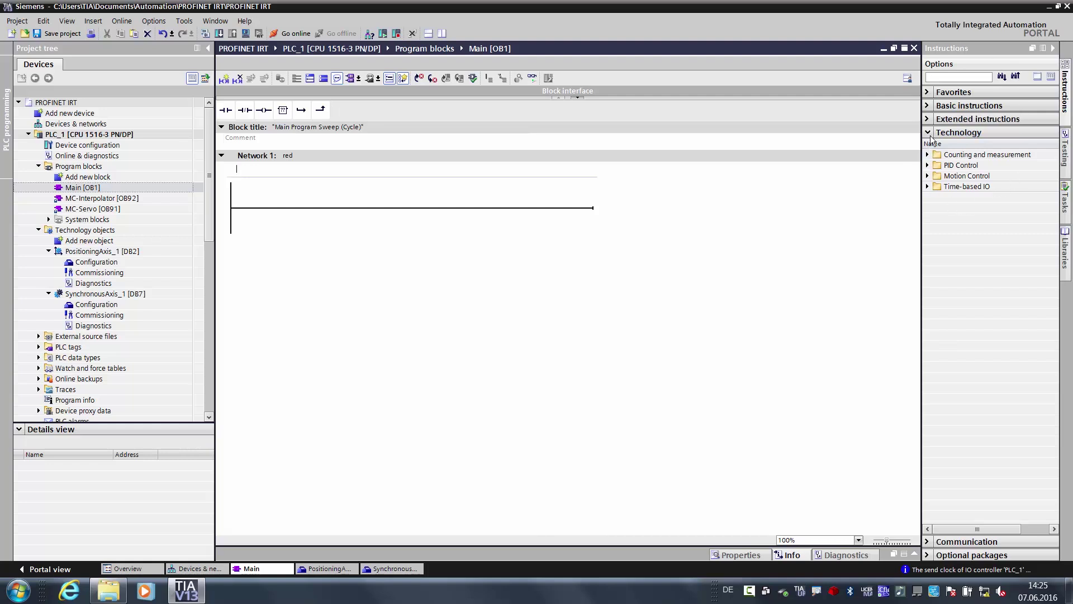
left_click(928, 176)
left_click(938, 186)
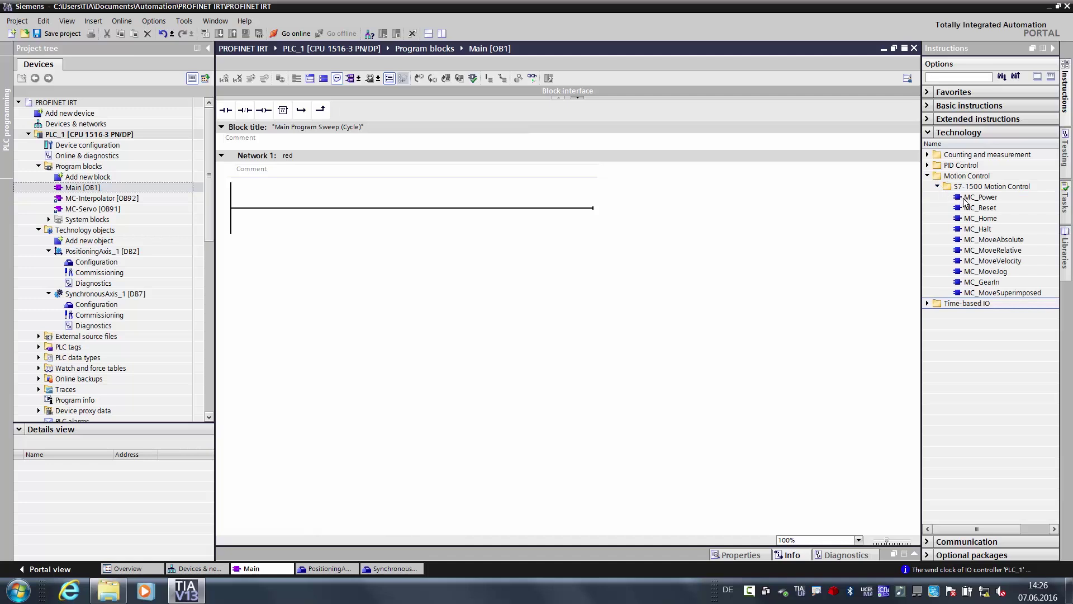
left_click_drag(979, 199, 411, 208)
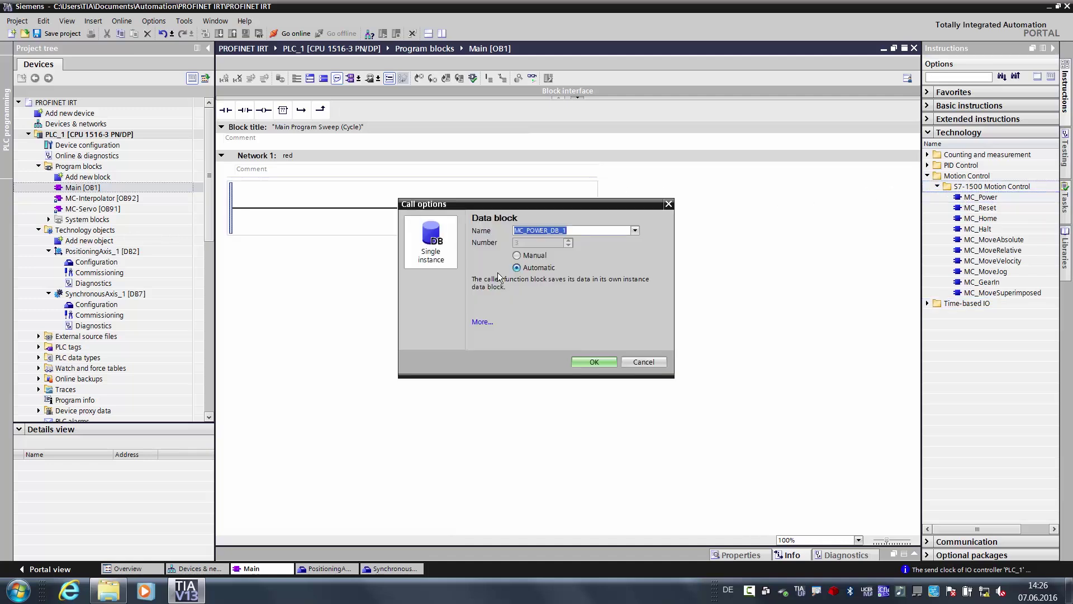
left_click(581, 363)
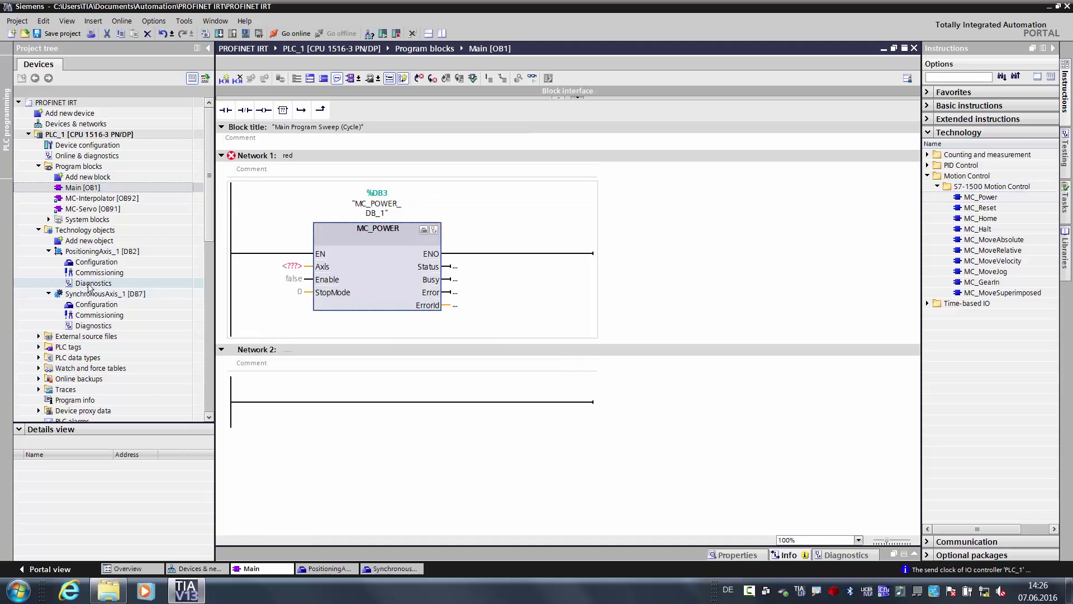
Step: Connect PositioningAxis_1 to MC_POWER's Axis input and %I0.0 to its Enable input
left_click_drag(93, 252, 279, 272)
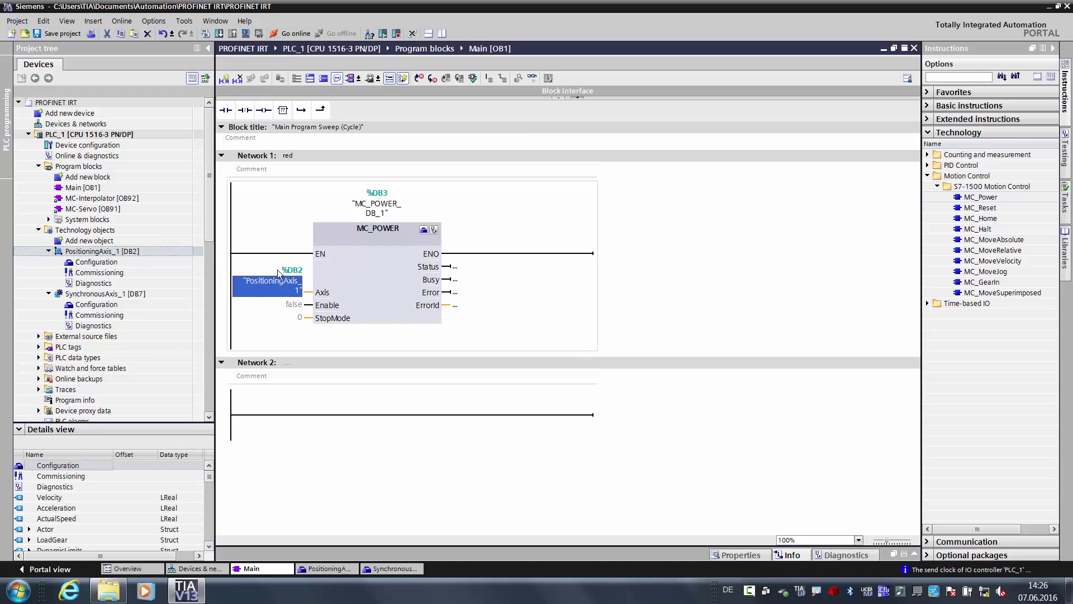
left_click(286, 306)
type("i0.0")
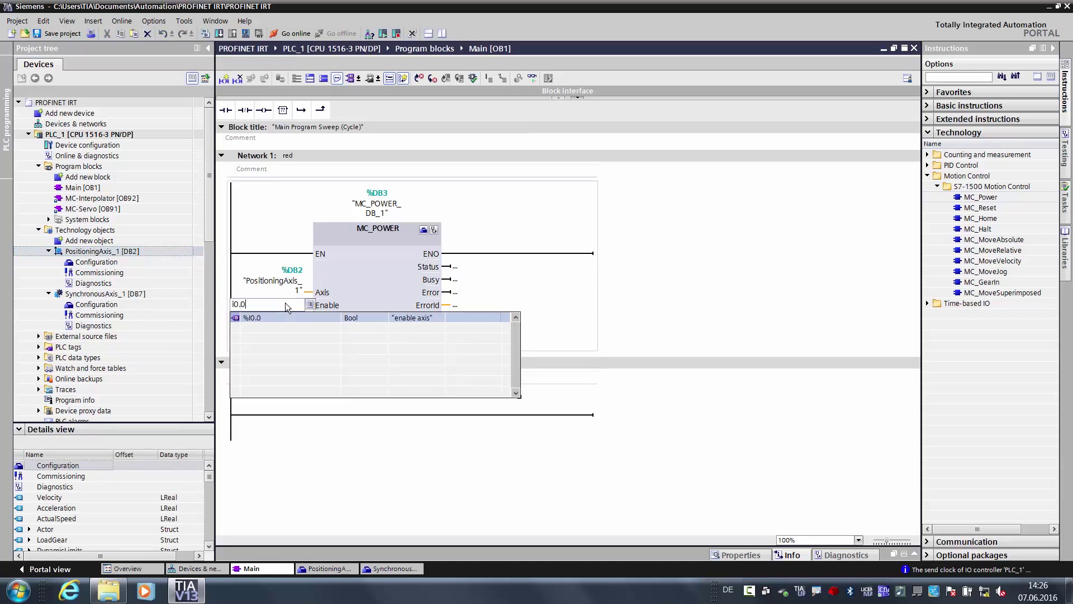
key("Return")
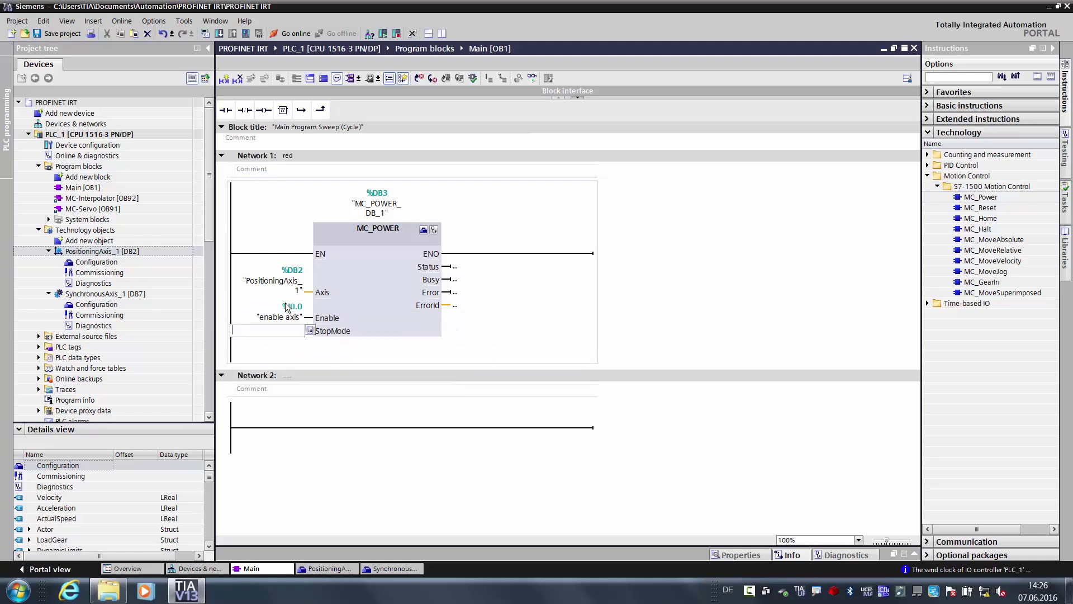
left_click(345, 300)
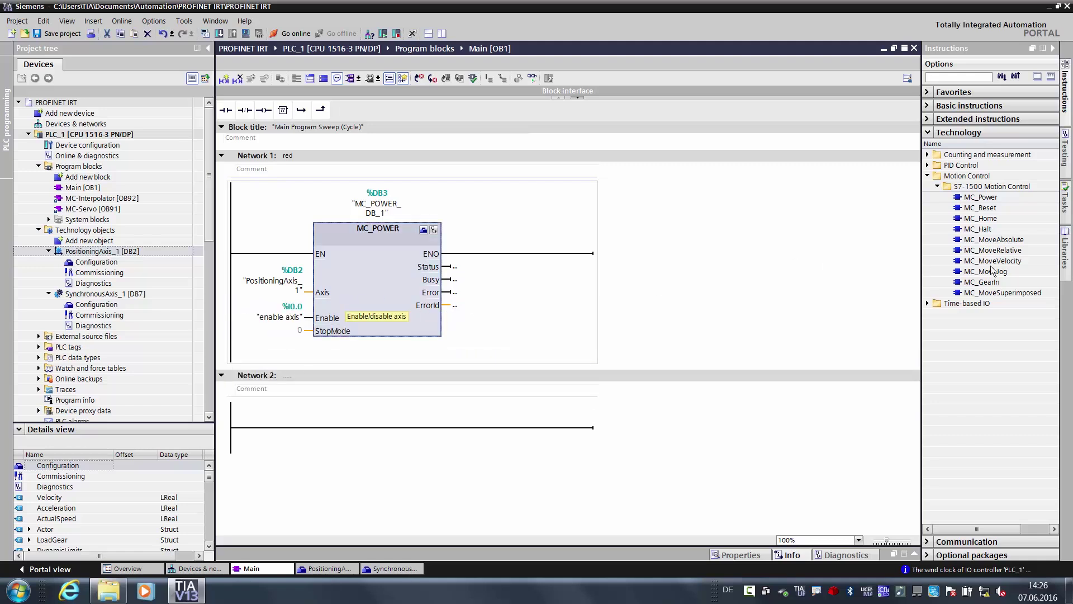
Step: Add an MC_MoveRelative block to Network 1 with PositioningAxis_1 as its axis
left_click(1002, 252)
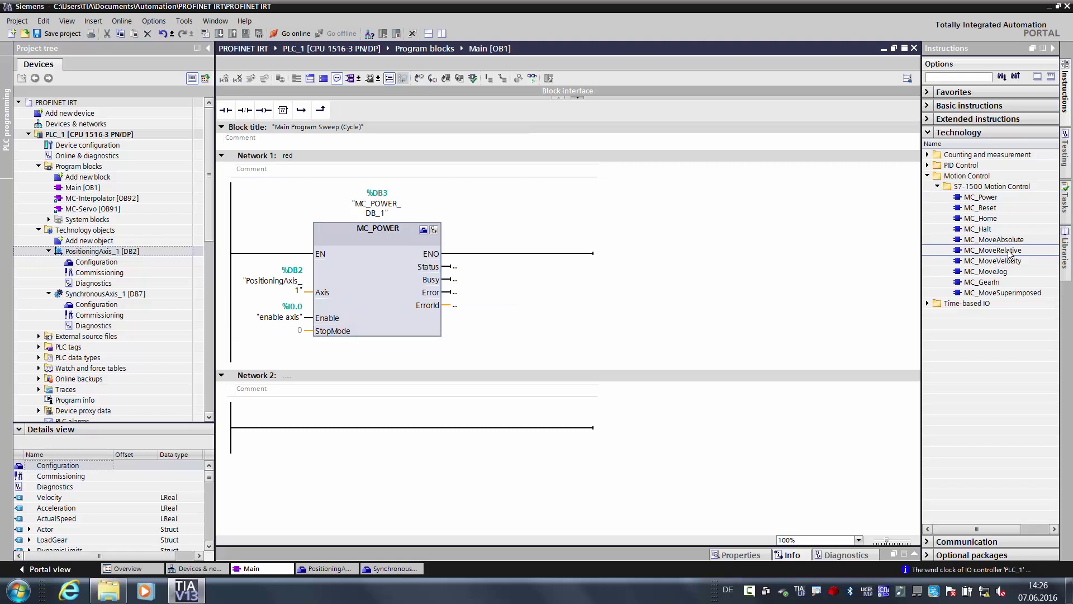
left_click_drag(1009, 252, 518, 254)
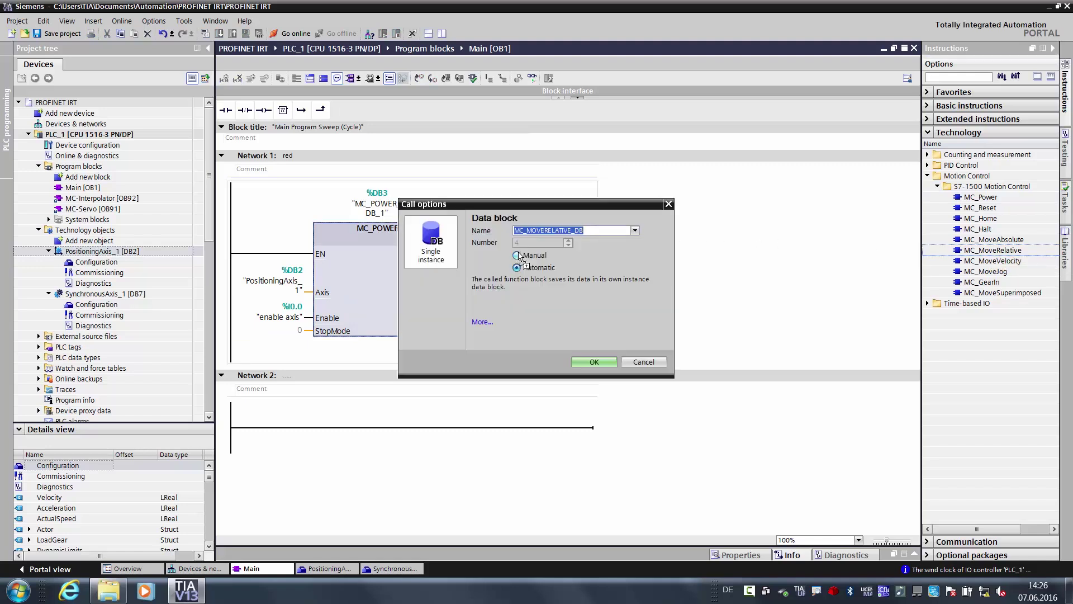
left_click(594, 361)
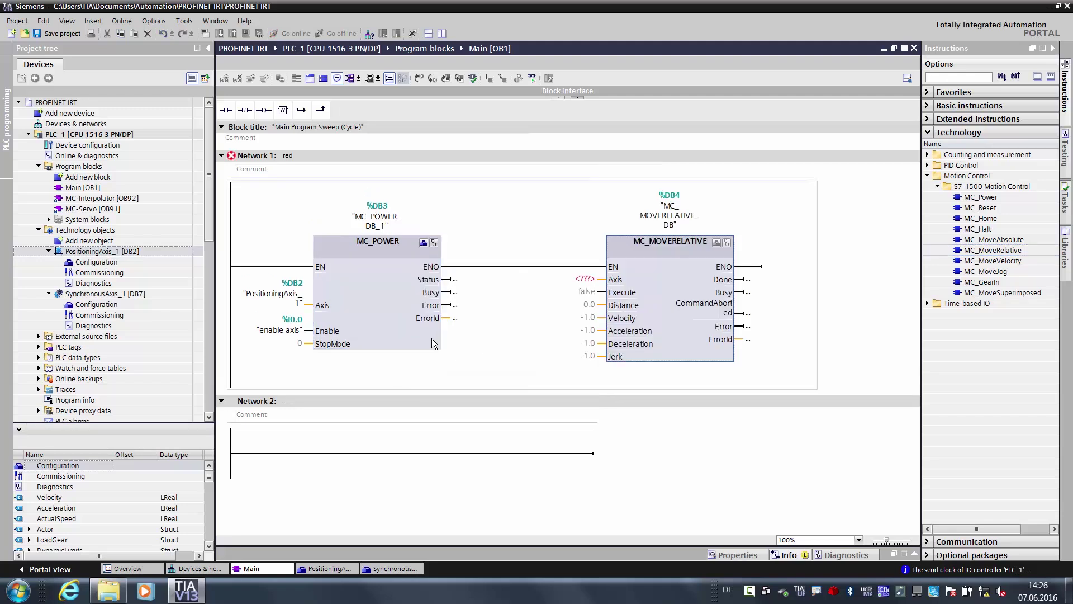
left_click_drag(89, 253, 576, 284)
Step: Set MC_MoveRelative's Execute to %I0.1 'start' and its Distance to 1440
left_click(581, 319)
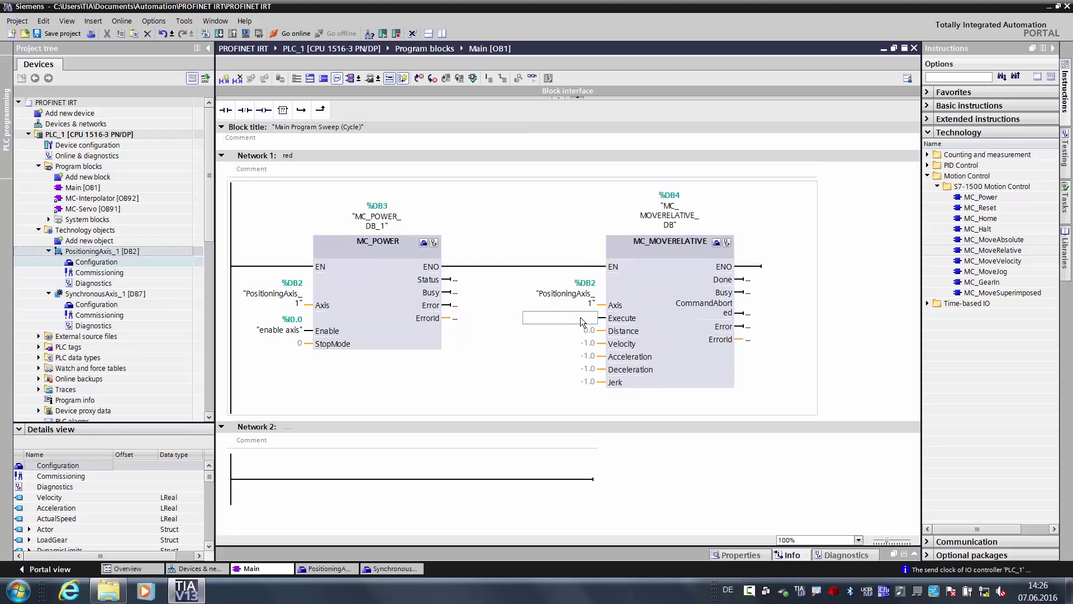
type("i0.1")
key("Return")
left_click(588, 345)
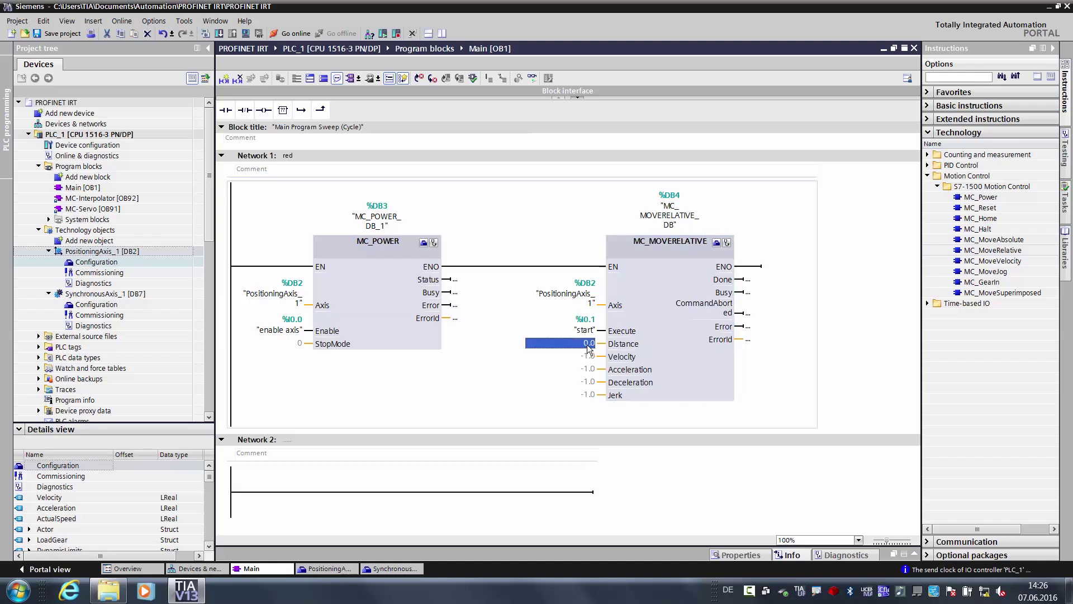
type("14")
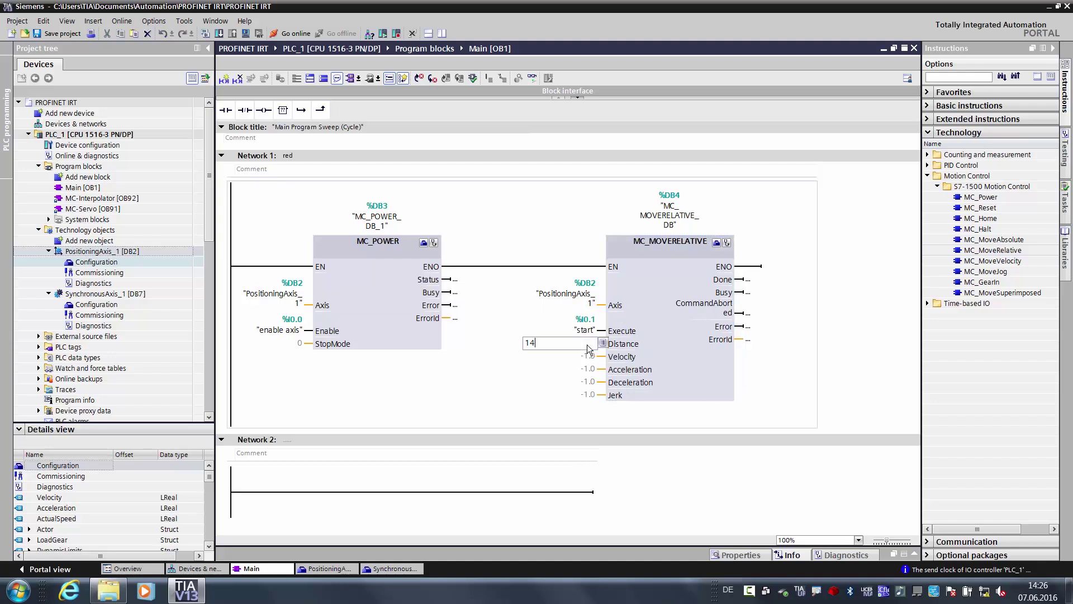
type("40")
key("Return")
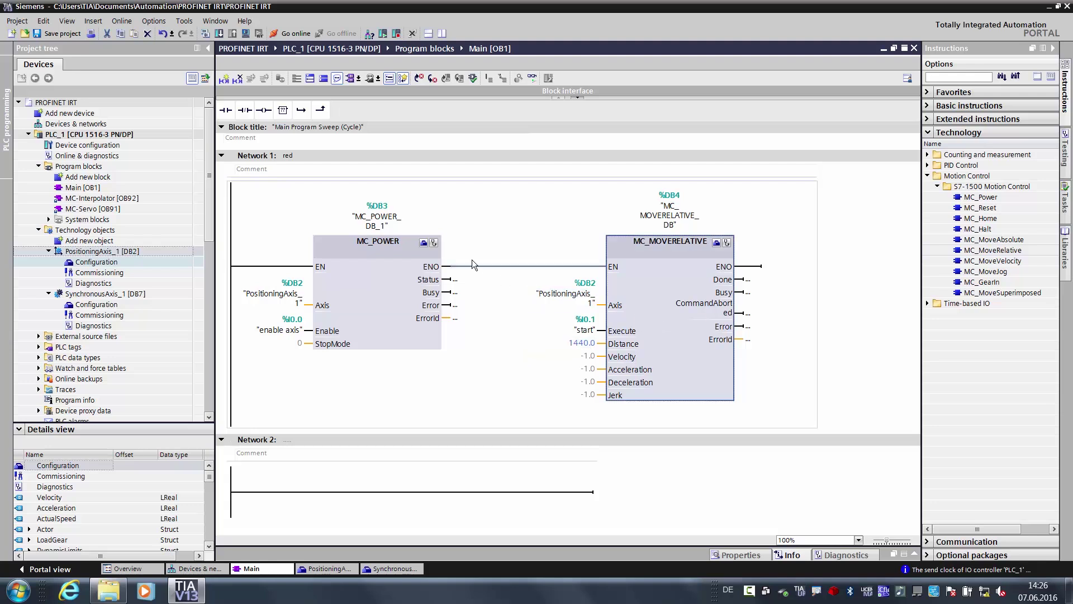
left_click(293, 439)
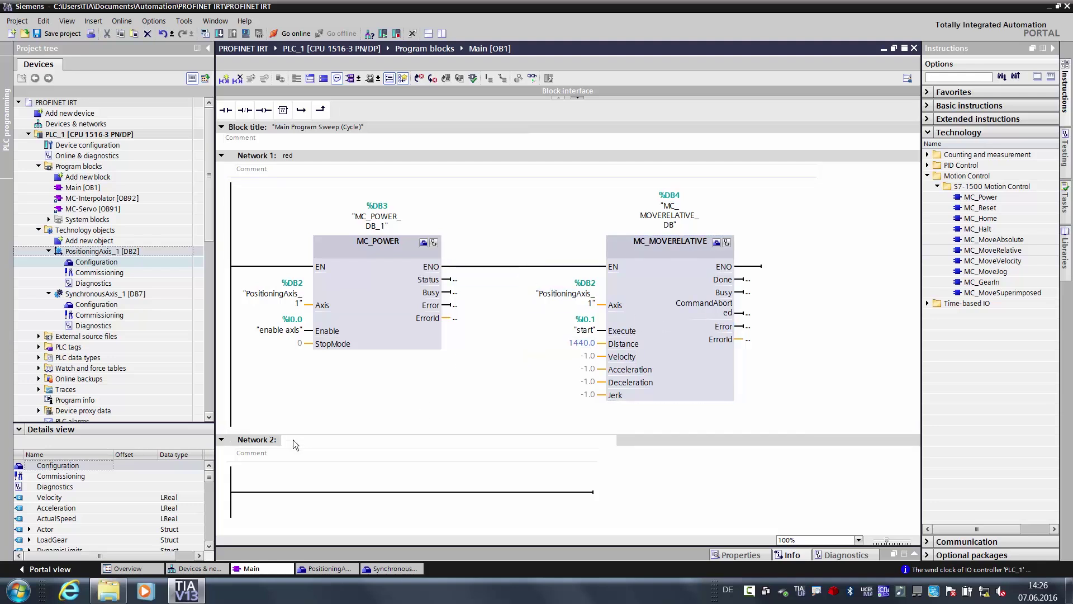
Step: Title Network 2 'blue' and place an MC_Power block with its default instance data block
type("blue")
key("Return")
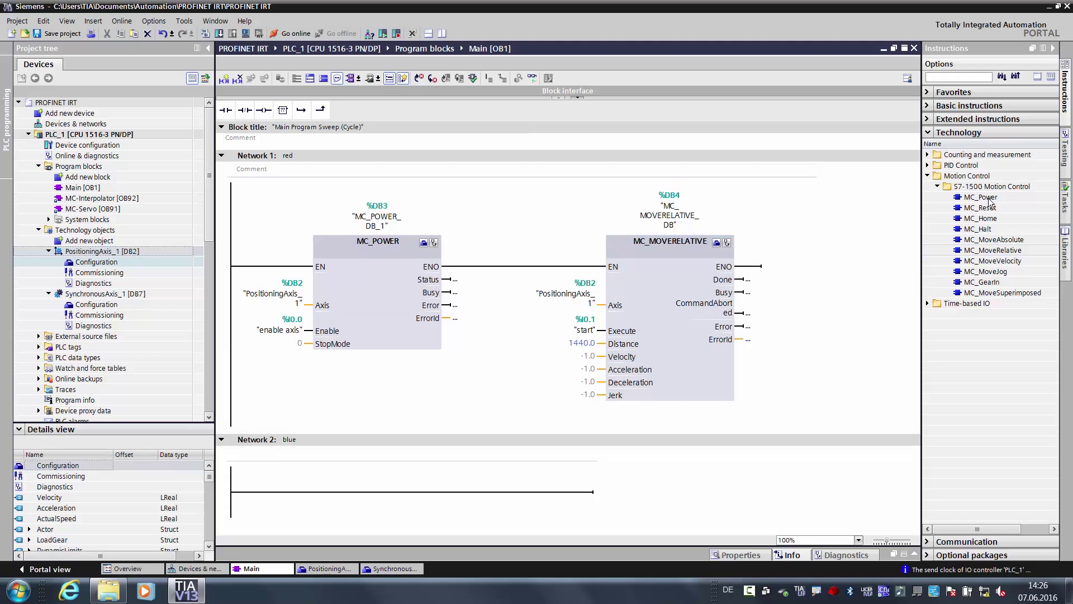
mouse_move(989, 201)
left_mouse_down()
mouse_move(949, 199)
mouse_move(390, 418)
mouse_move(348, 495)
left_mouse_up()
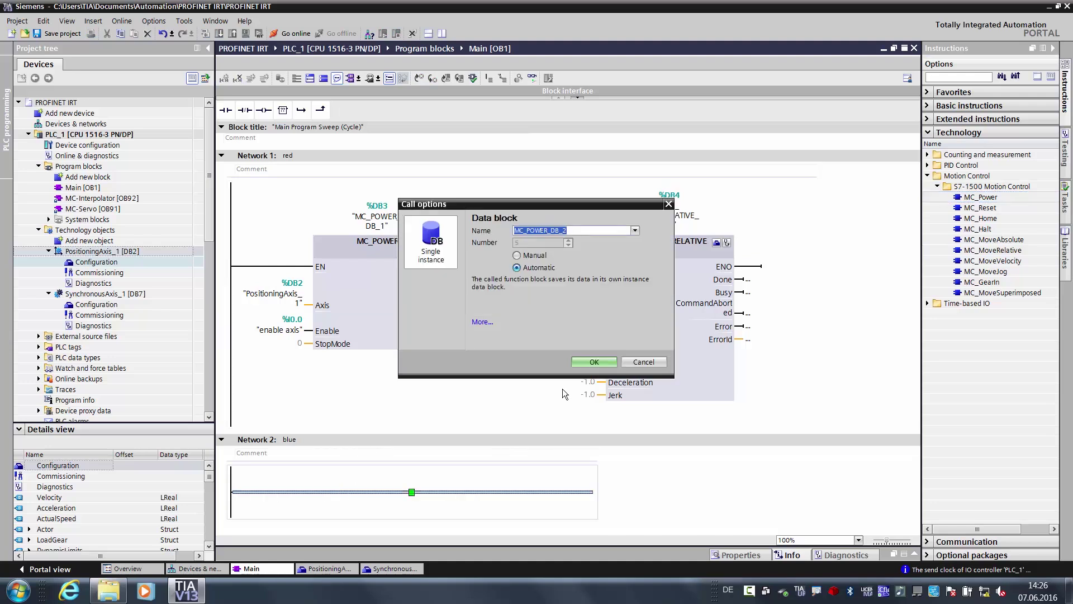
left_click(594, 362)
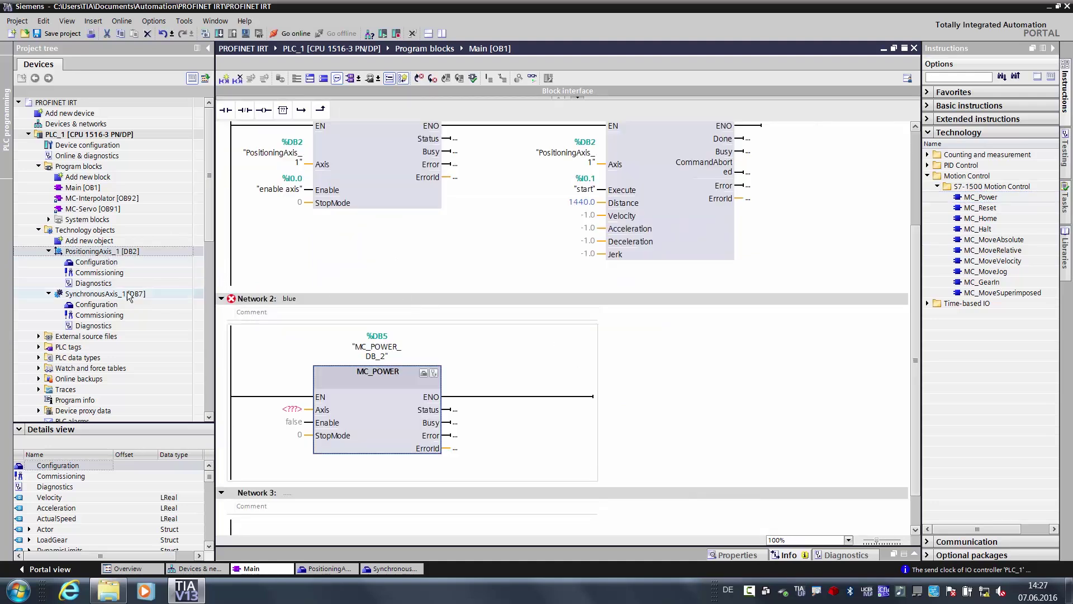
Step: Connect SynchronousAxis_1 to the Axis input and %I0.0 'enable axis' to Enable, leaving StopMode 0
mouse_move(105, 296)
left_mouse_down()
mouse_move(224, 354)
mouse_move(278, 410)
left_mouse_up()
left_click(292, 447)
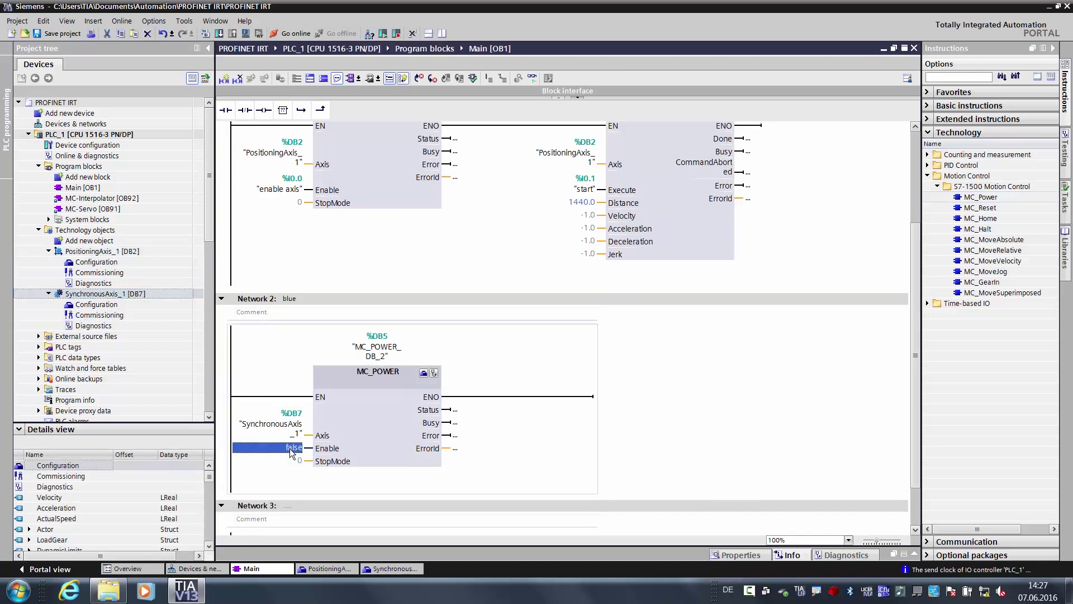
type("i0.0")
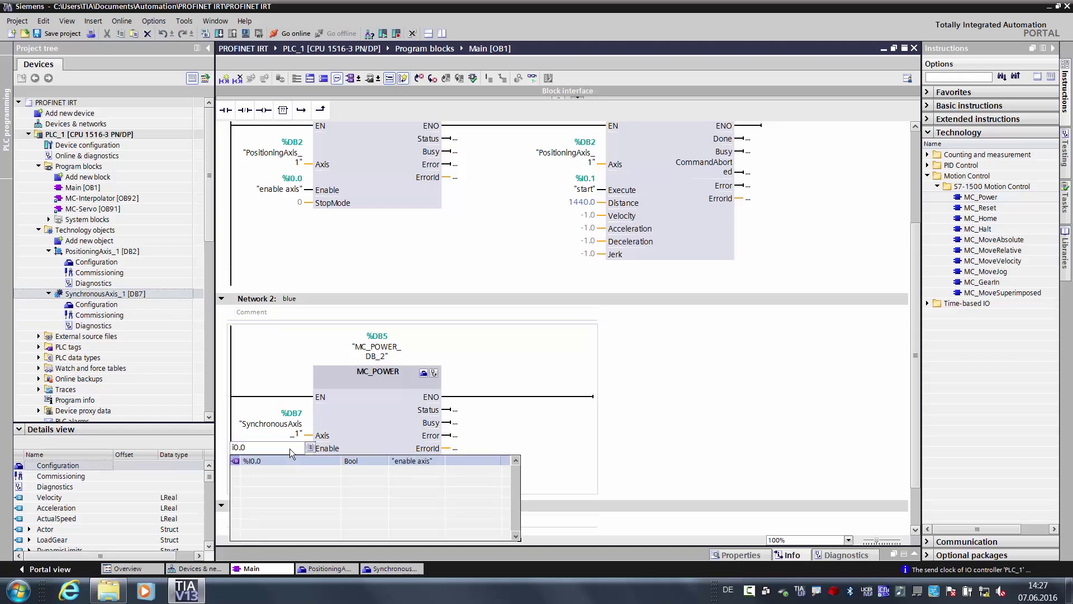
key("Return")
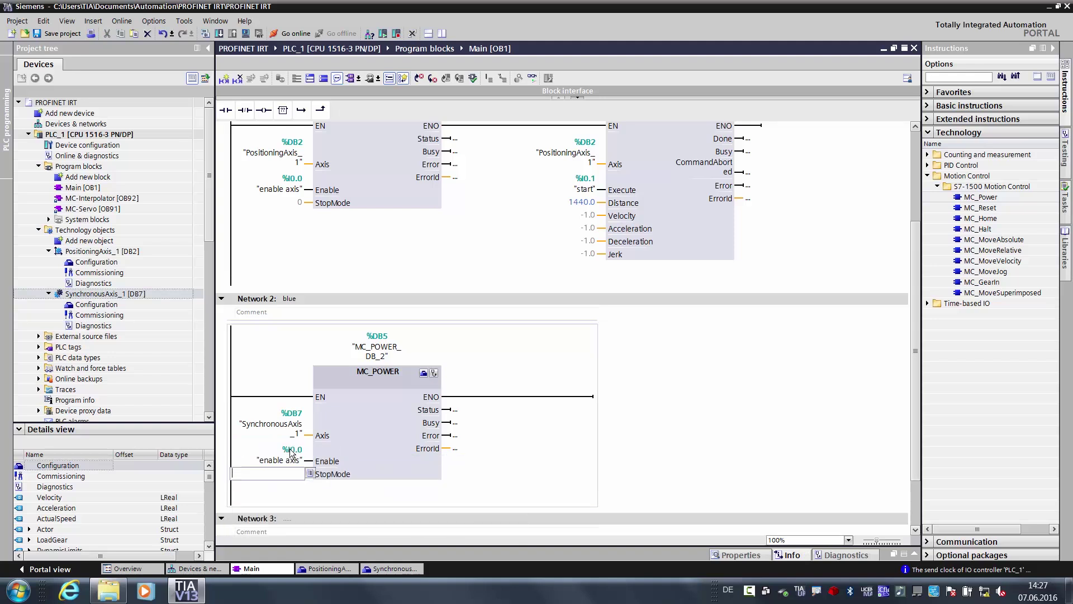
left_click(373, 434)
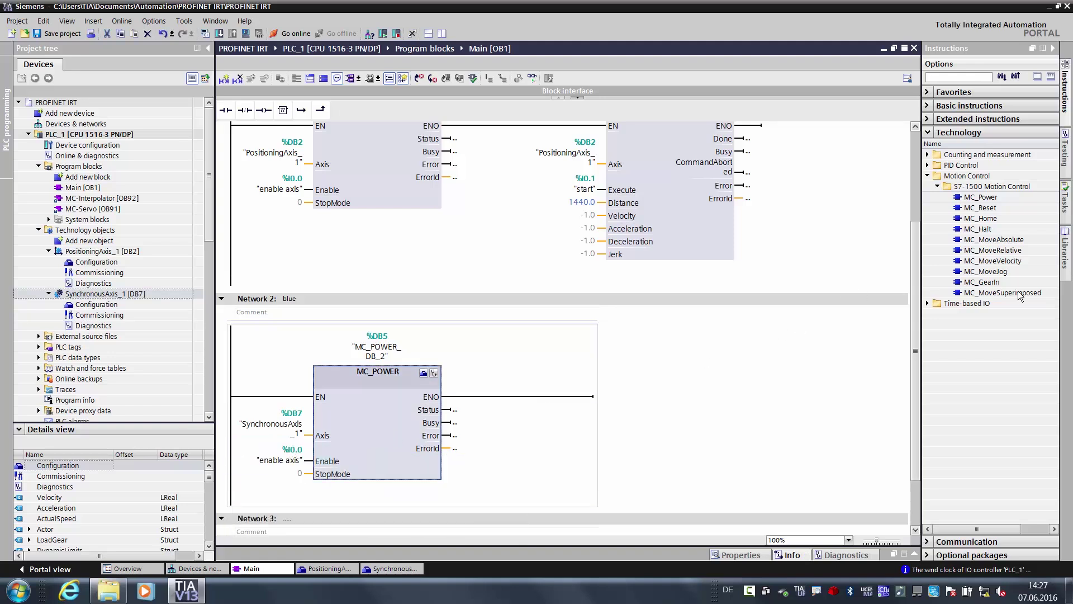
Step: Add MC_GearIn to Network 2 with master PositioningAxis_1, slave SynchronousAxis_1, and Execute %I0.2
mouse_move(989, 283)
left_mouse_down()
mouse_move(845, 293)
mouse_move(516, 400)
left_mouse_up()
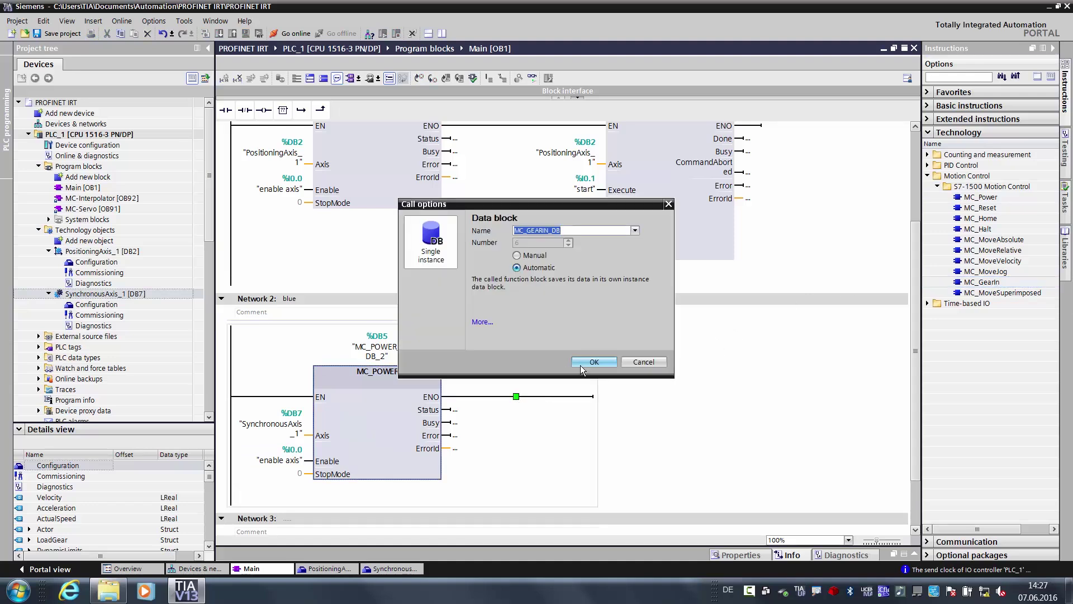
left_click(584, 365)
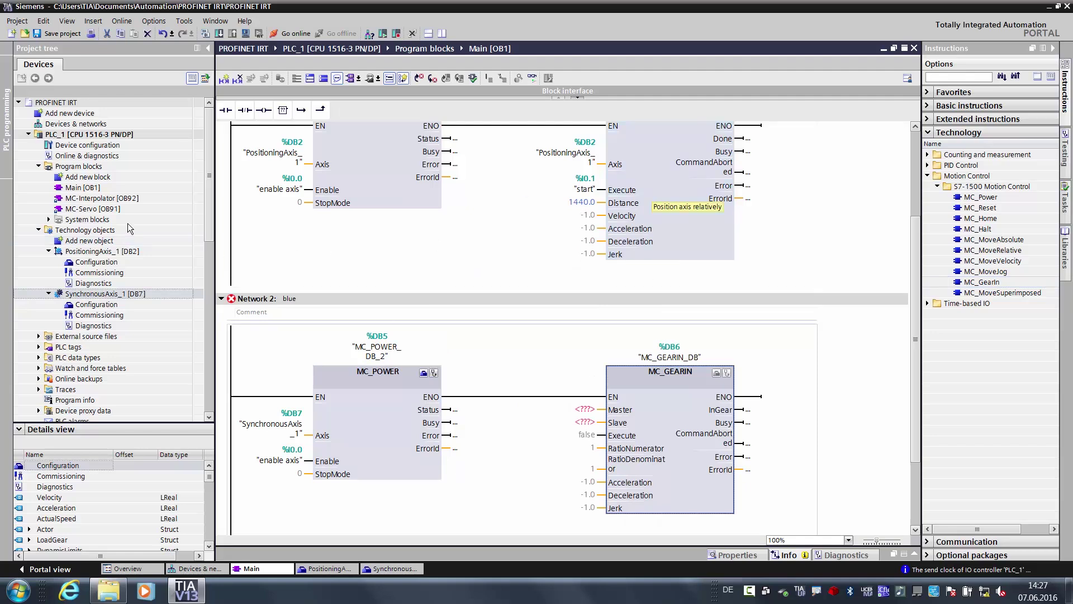
left_click_drag(112, 252, 553, 418)
left_click_drag(106, 294, 599, 450)
left_click(583, 489)
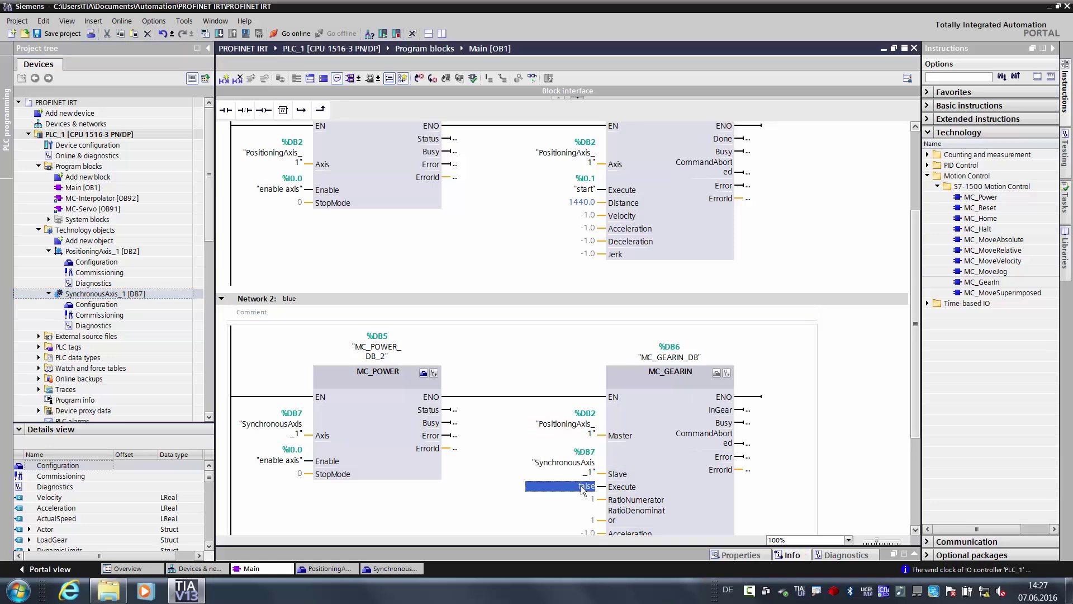
type("%I0.2")
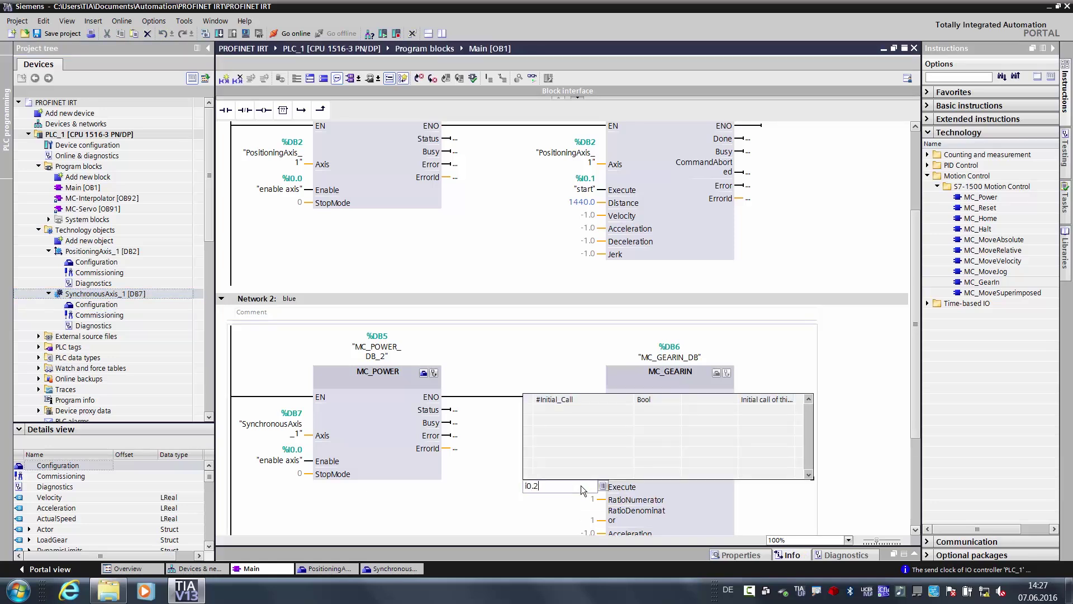
key("Return")
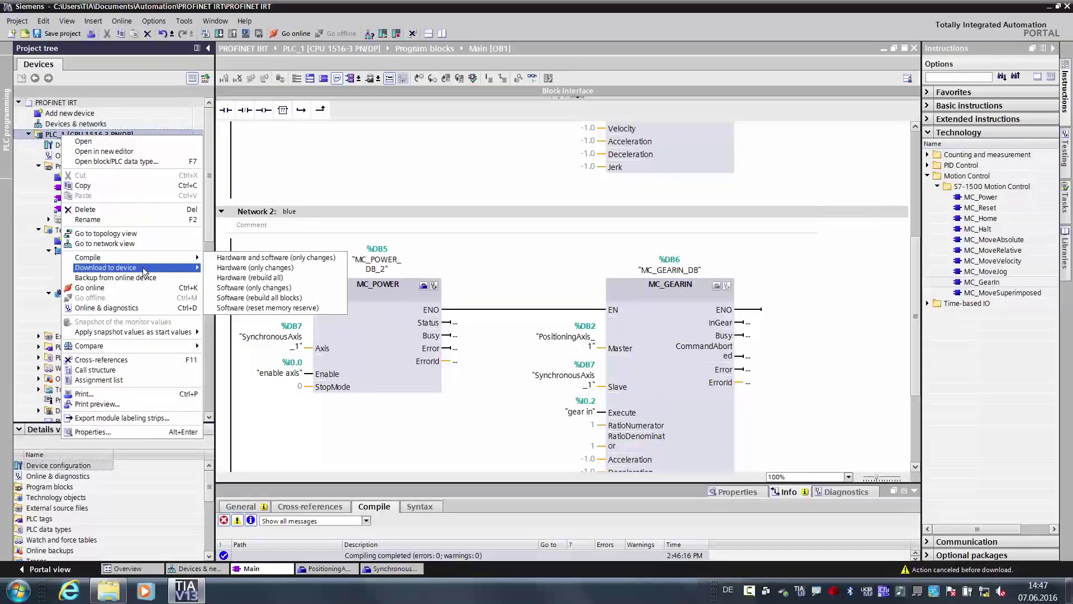
Step: Download the program to PLC_1 and finish with Start all checked
left_click(227, 270)
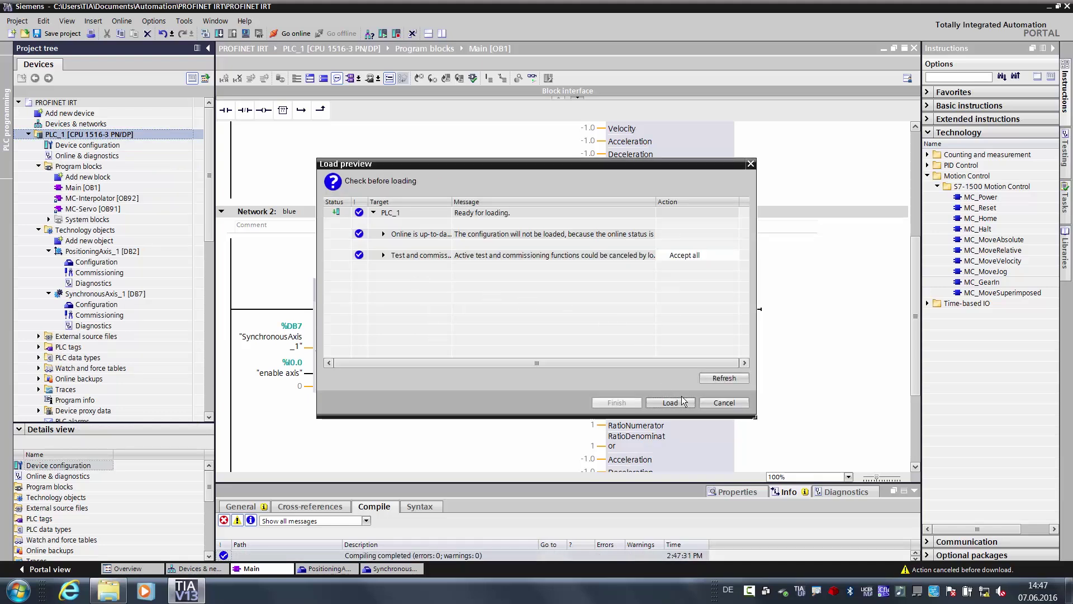
left_click(675, 403)
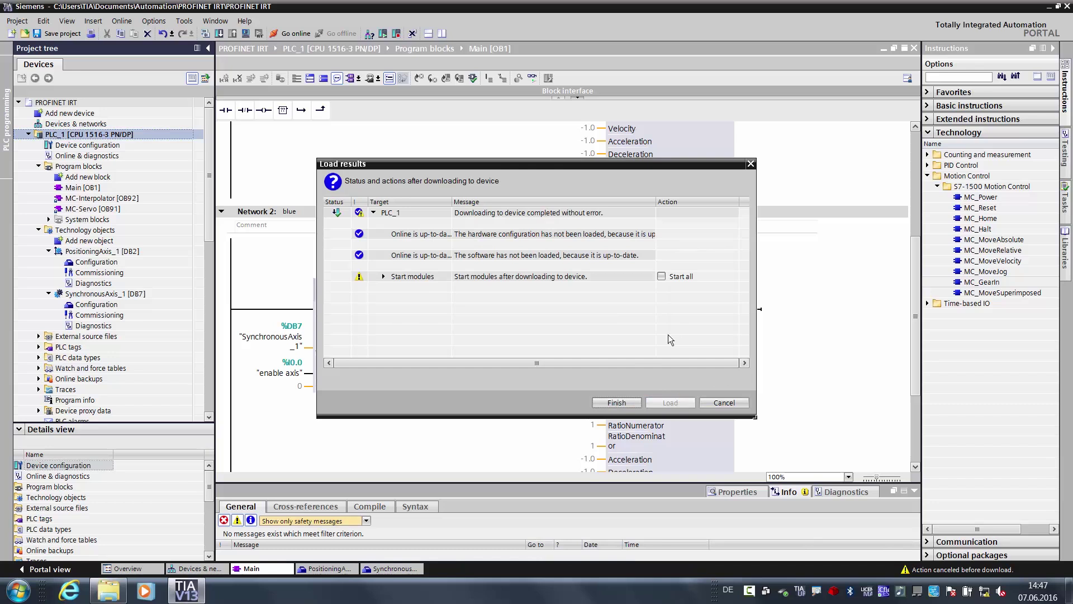
left_click(623, 398)
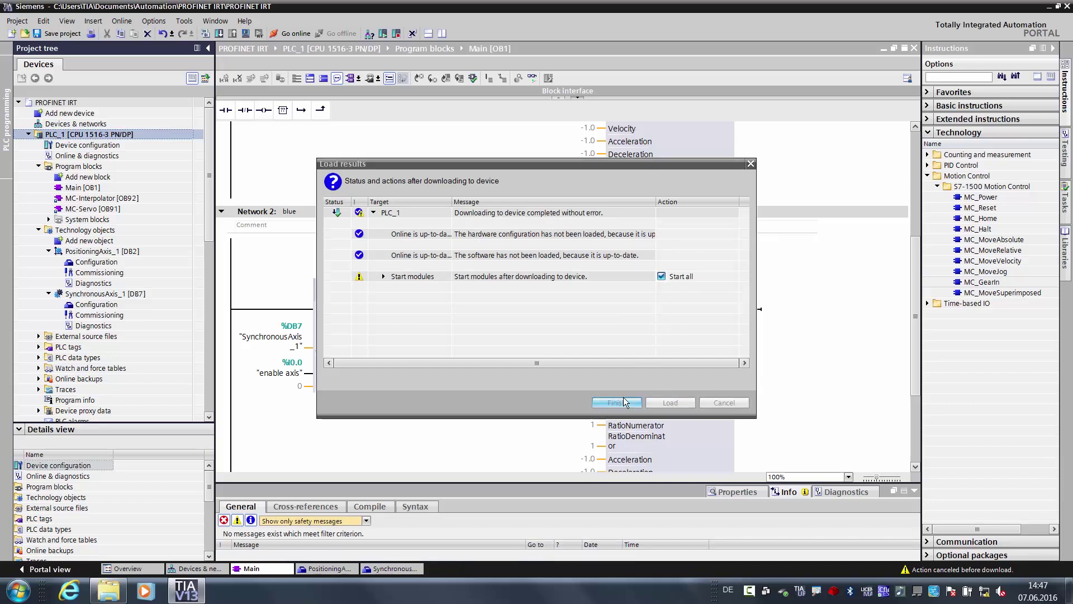